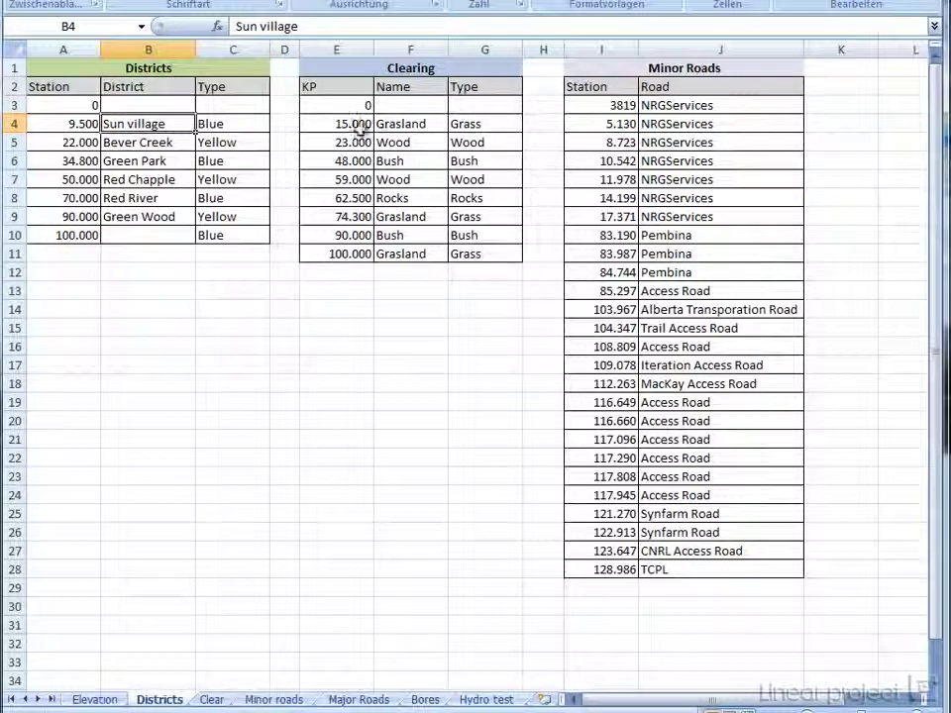
Step: Review the stations and names in the Clearing table of the Districts worksheet
left_click(346, 107)
left_click(345, 122)
left_click(406, 126)
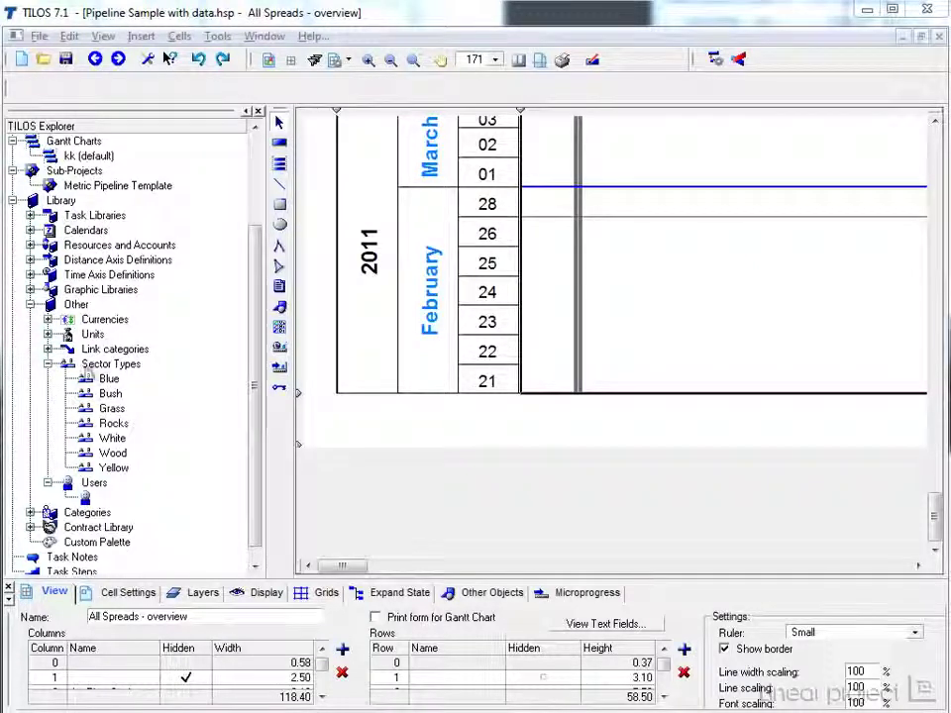
Step: Switch to TILOS and examine the library's Sector Types list, including the White and Wood entries
left_click(133, 369)
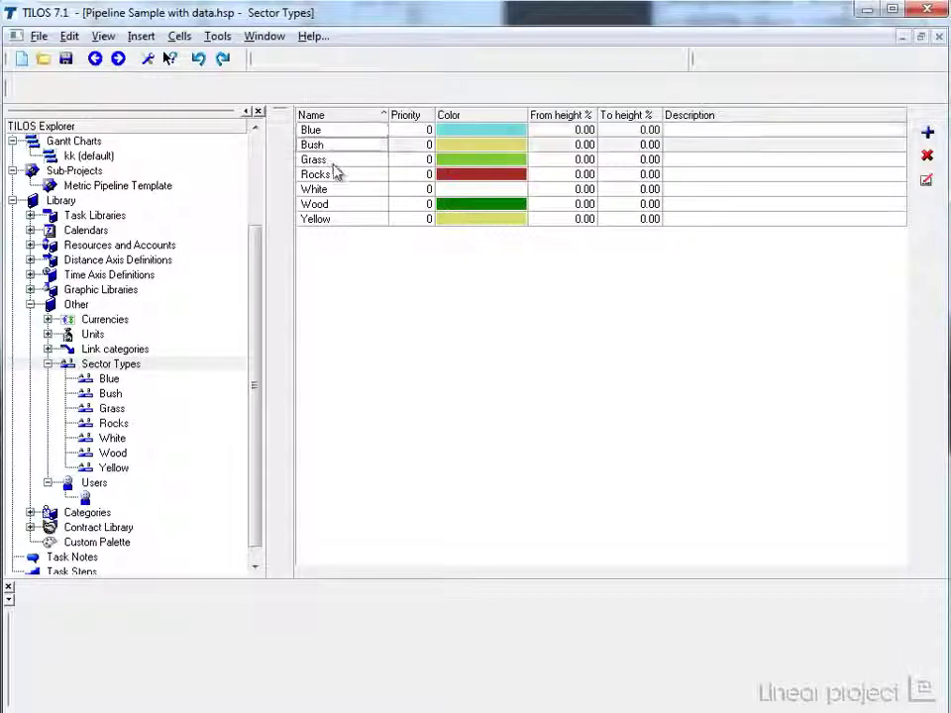
left_click(340, 194)
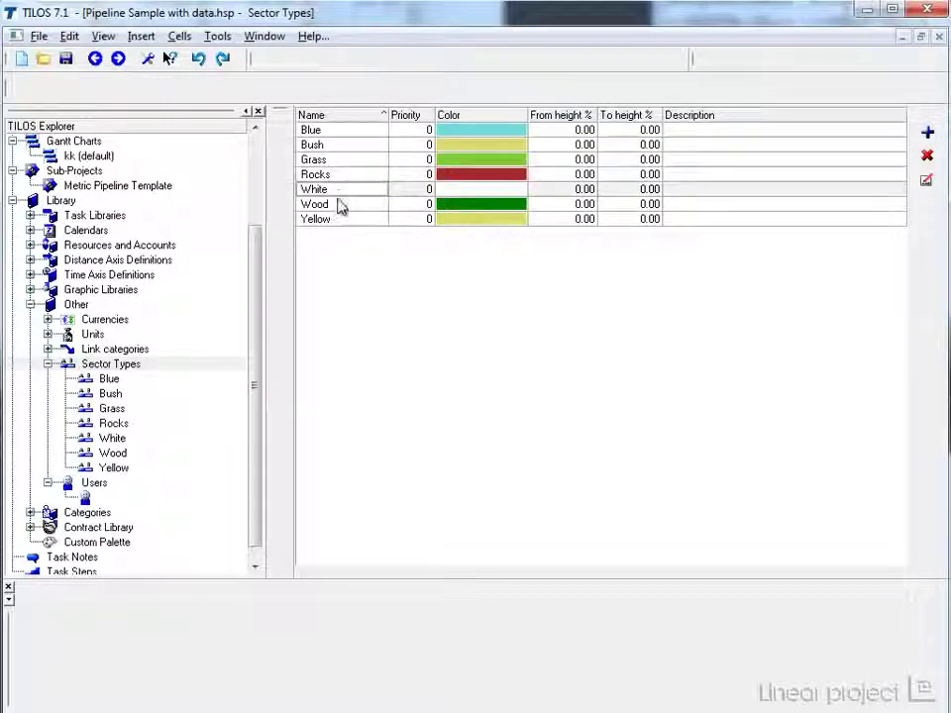
left_click(340, 205)
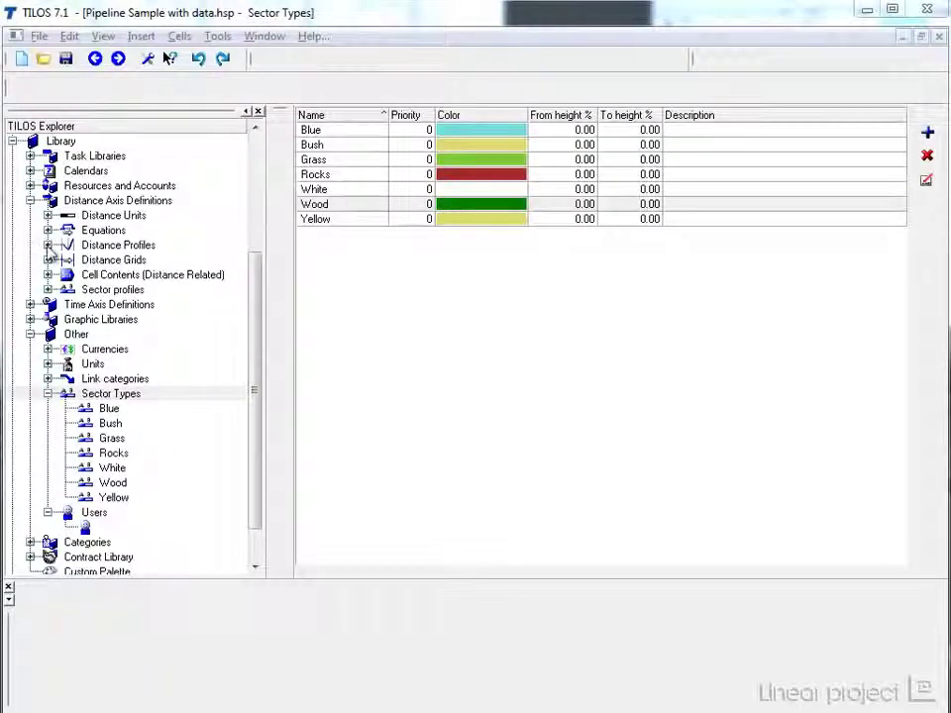
Step: Create a new distance profile under Distance Axis Definitions and name it Districts
double_click(99, 247)
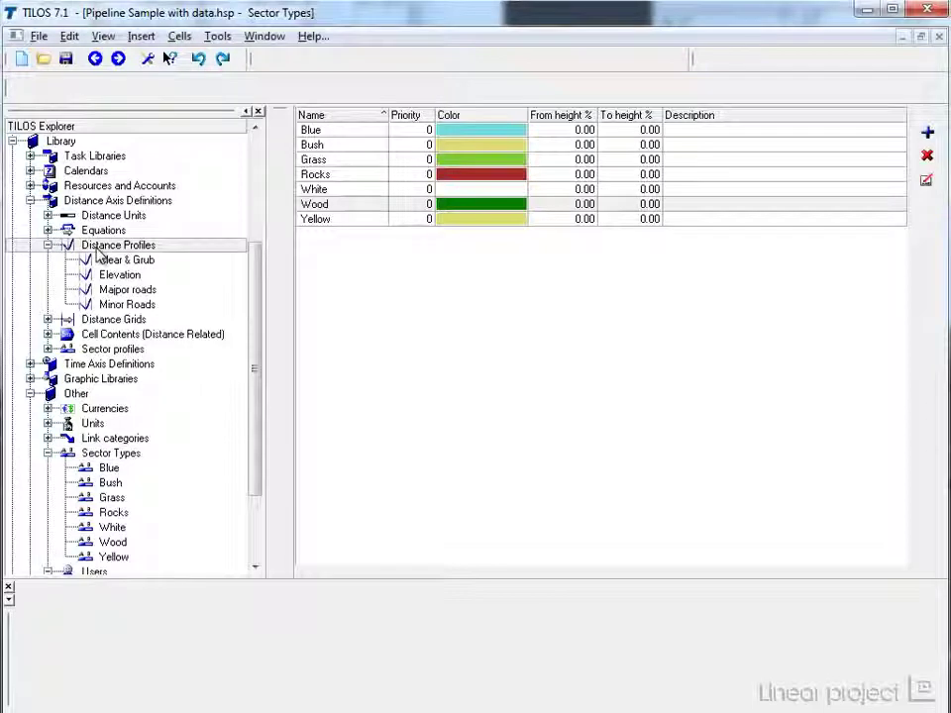
right_click(97, 249)
left_click(162, 266)
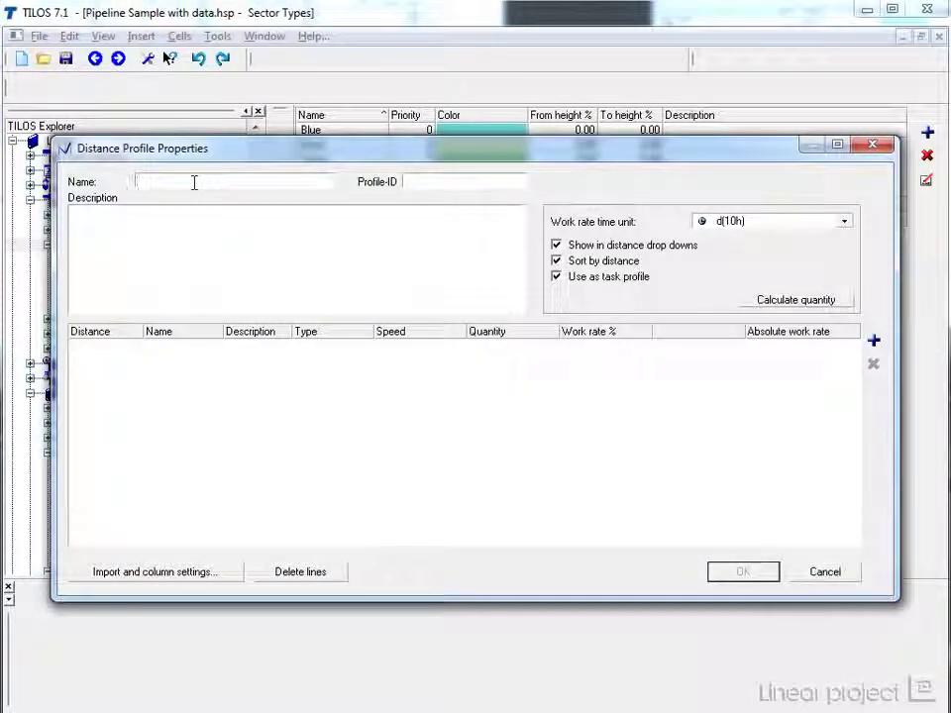
type("istricts")
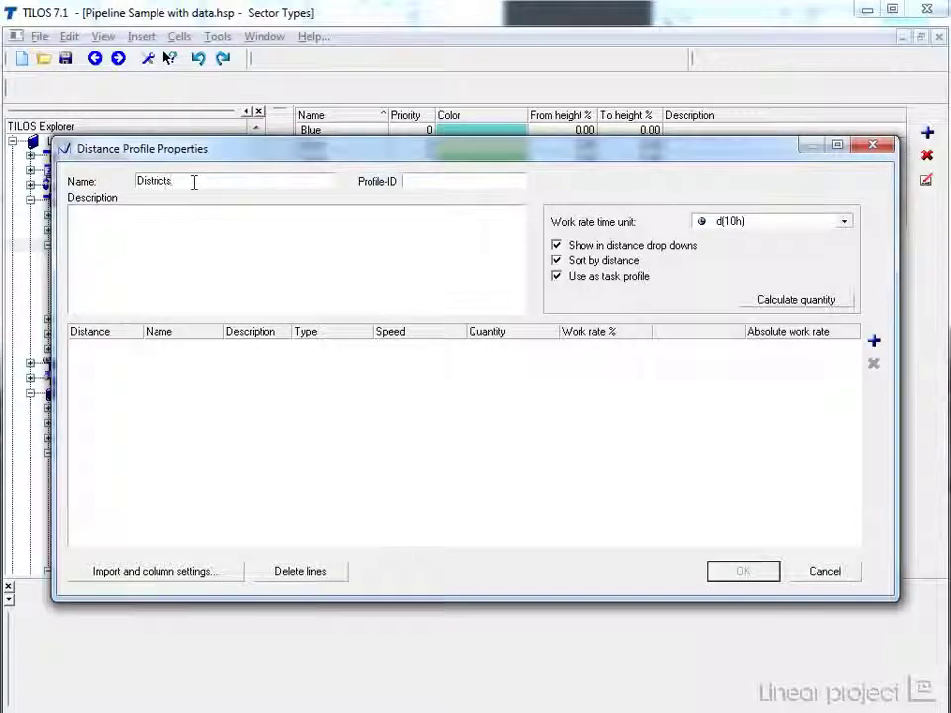
key("Tab")
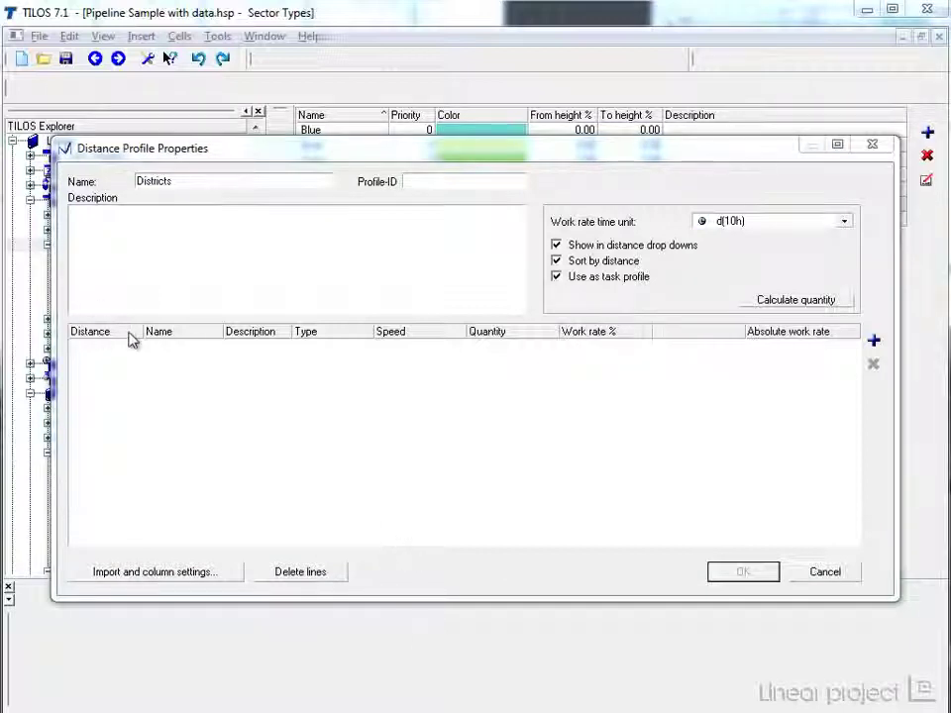
Step: Hide the Description, Speed, Quantity, Work rate % and Absolute work rate columns in the Districts profile
left_click(134, 575)
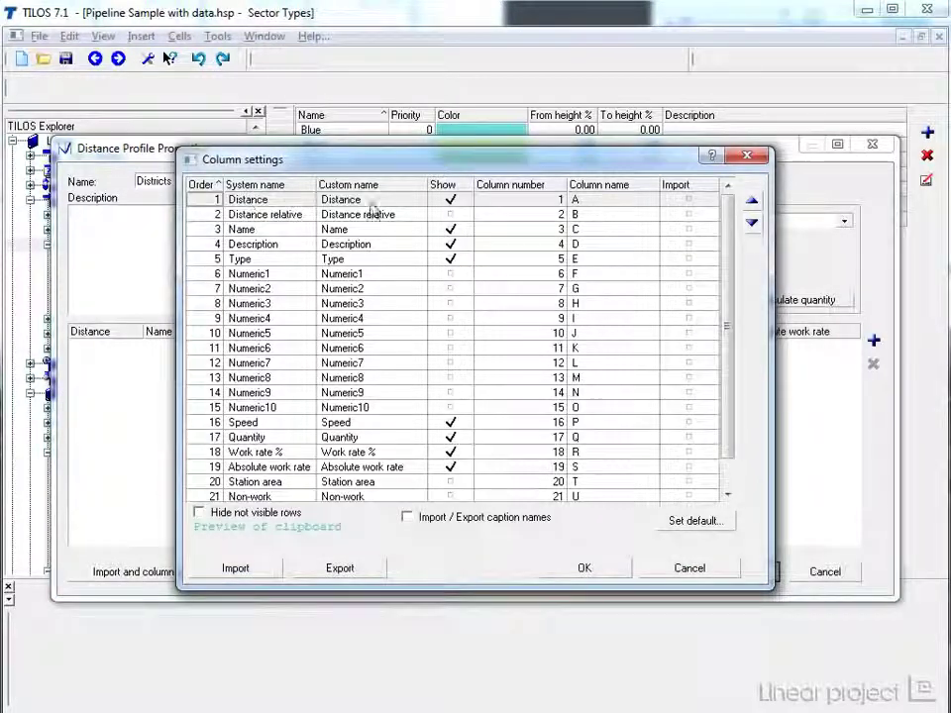
left_click(452, 245)
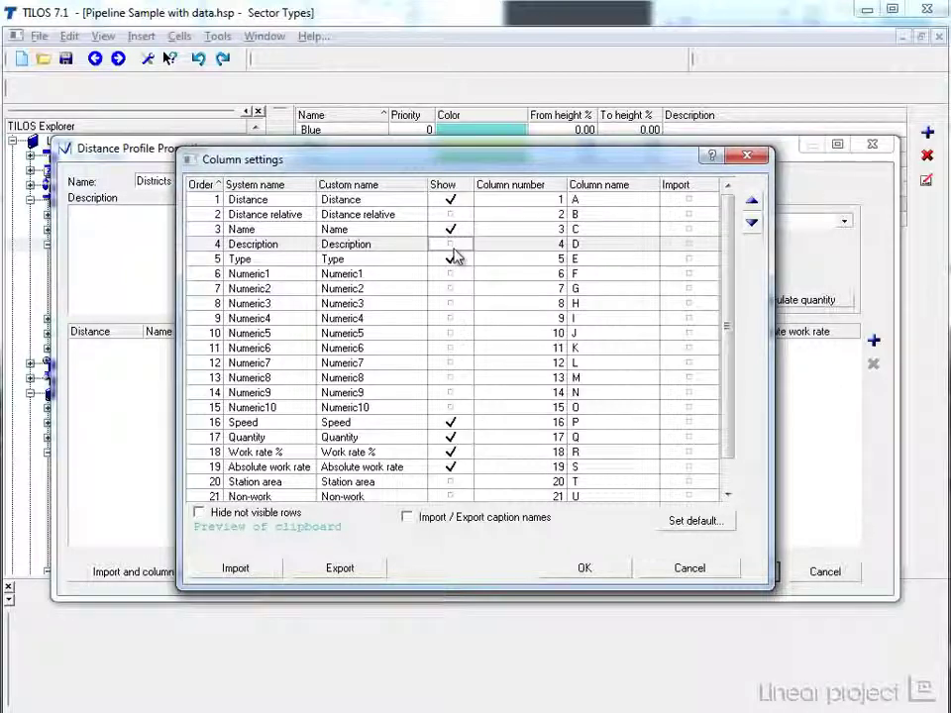
left_click(452, 424)
left_click(451, 437)
left_click(451, 451)
left_click(452, 467)
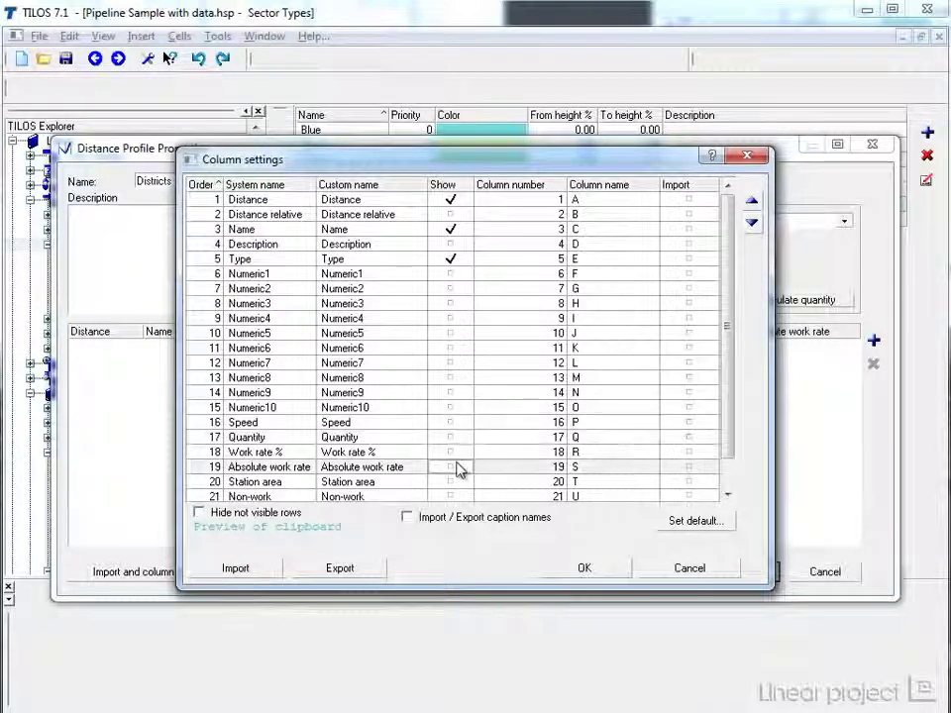
left_click(583, 571)
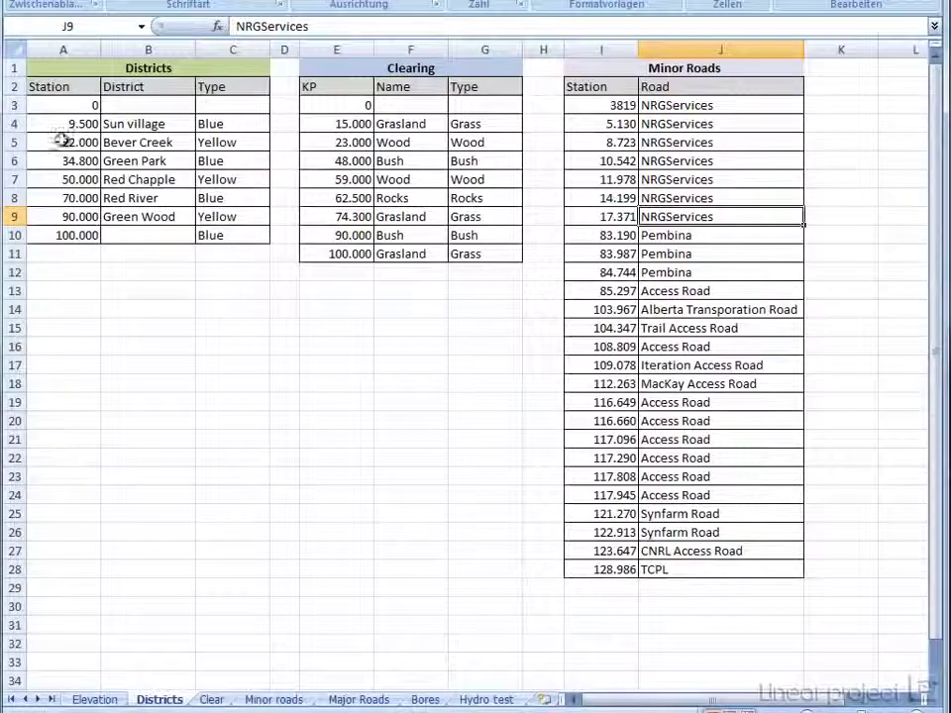
Step: Switch to the Excel worksheet, copy the Districts table A2:C10 including its headers, and return to the TILOS profile
left_click_drag(65, 86, 214, 229)
right_click(216, 230)
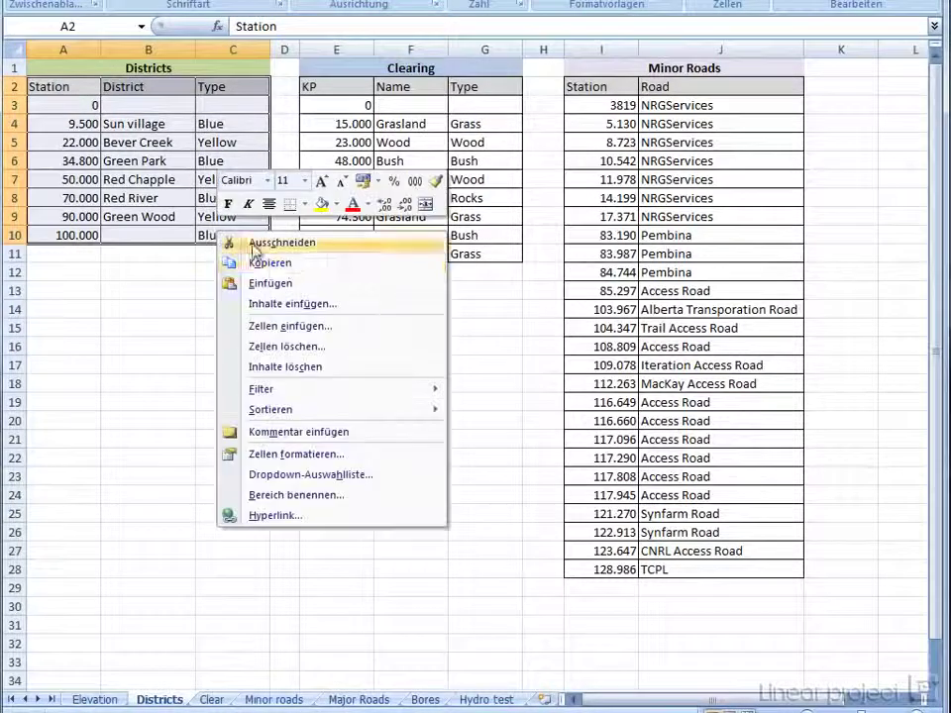
left_click(288, 263)
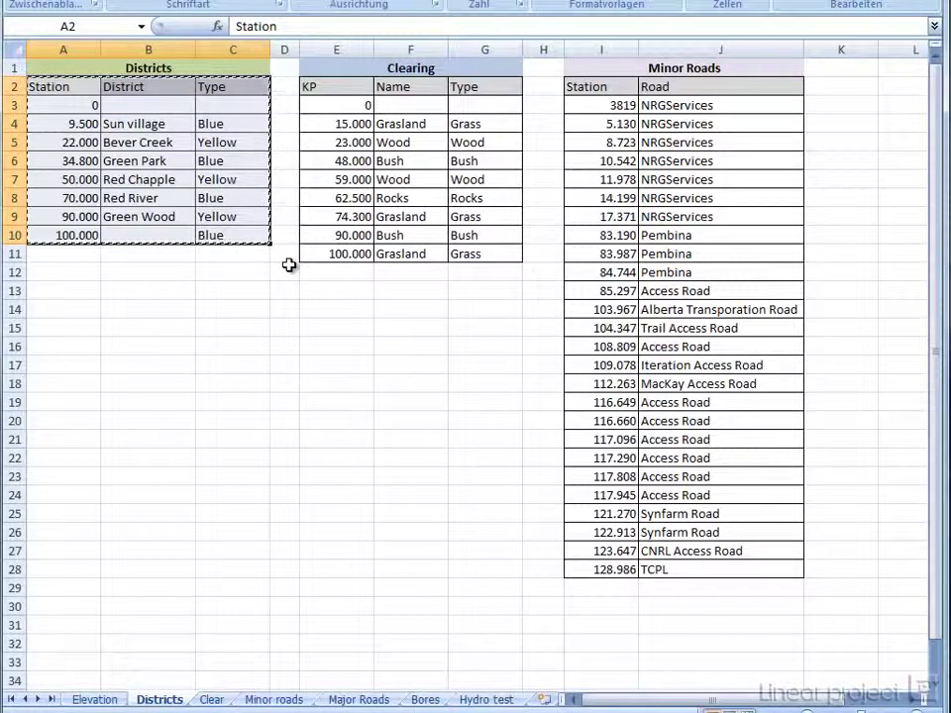
key("alt+Tab")
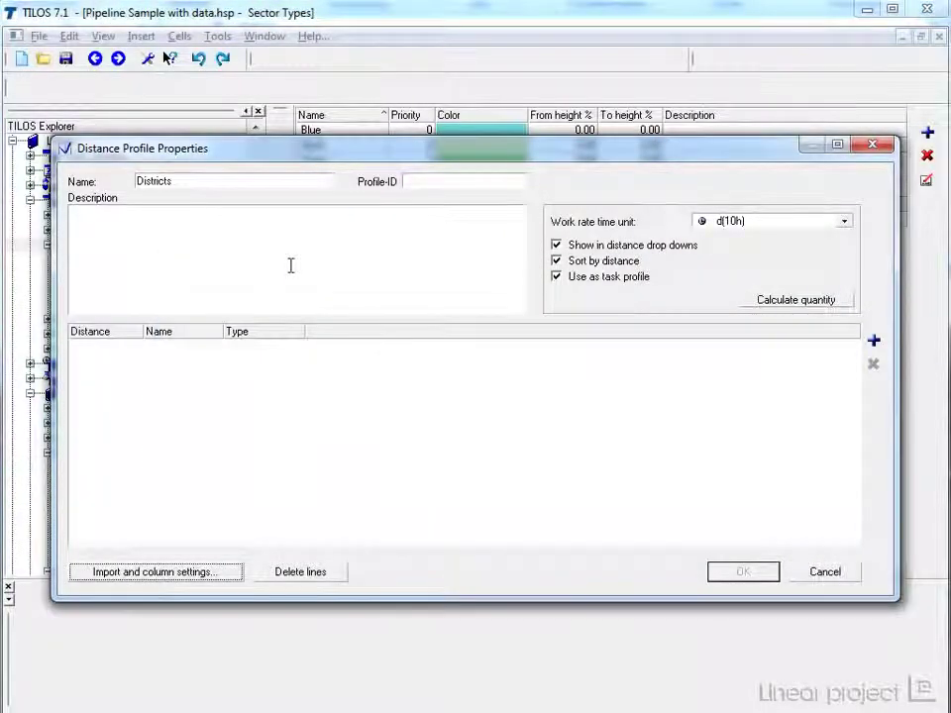
Step: Add an empty profile line and mark Distance, Name and Type for import, mapped to column numbers 1, 2 and 3
key("Insert")
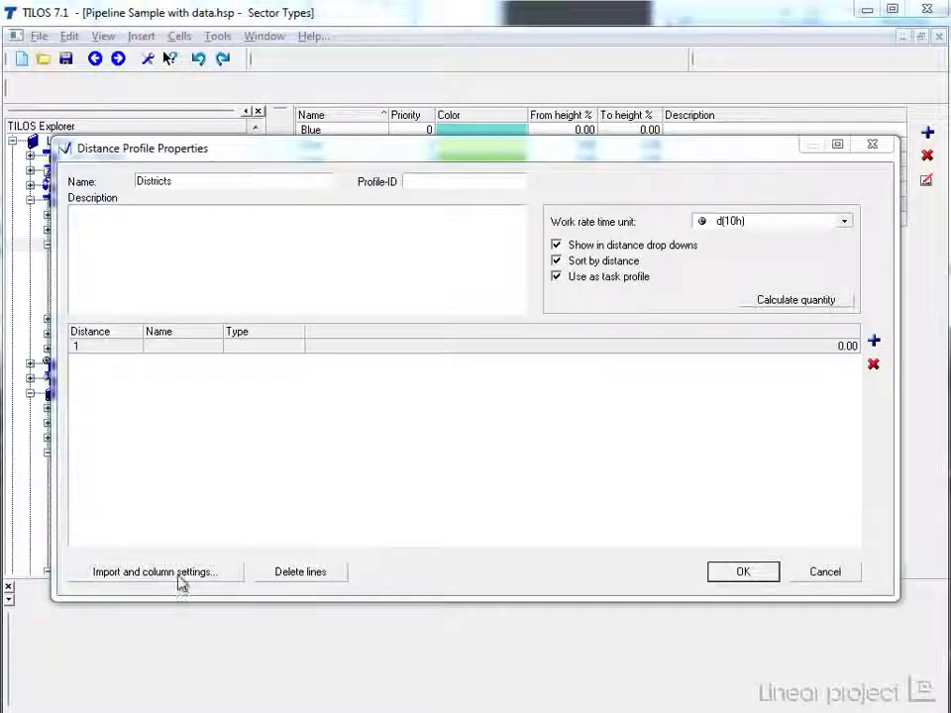
left_click(132, 576)
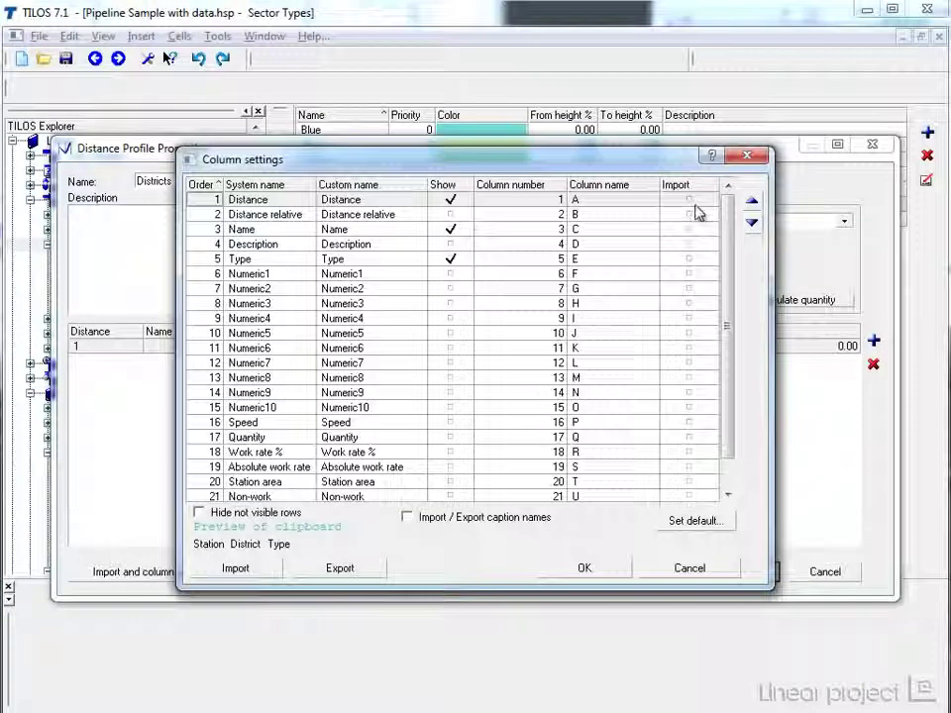
left_click(690, 201)
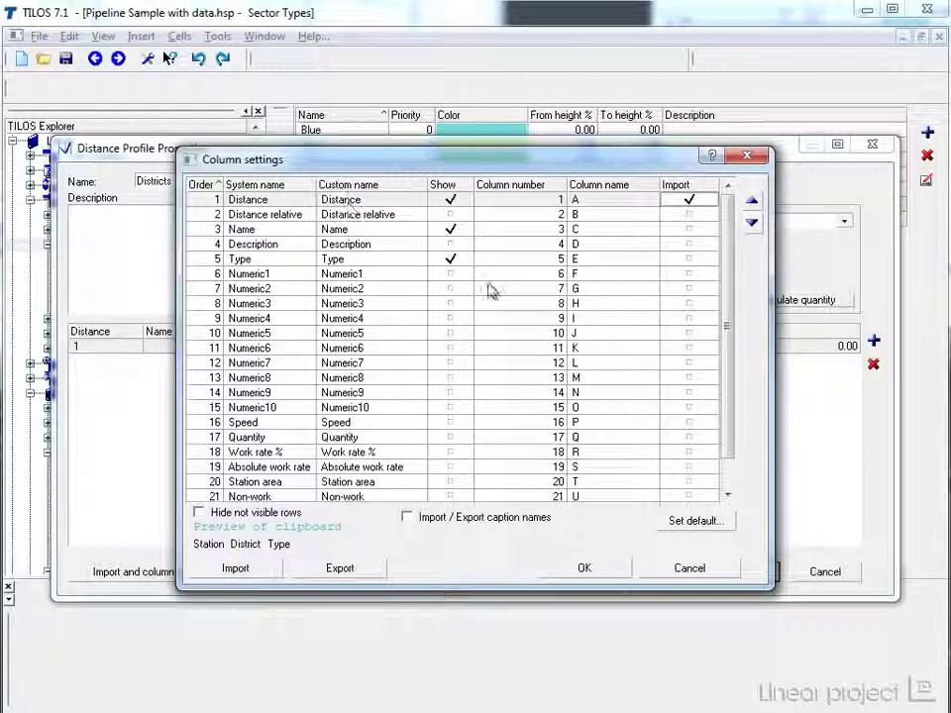
left_click(692, 231)
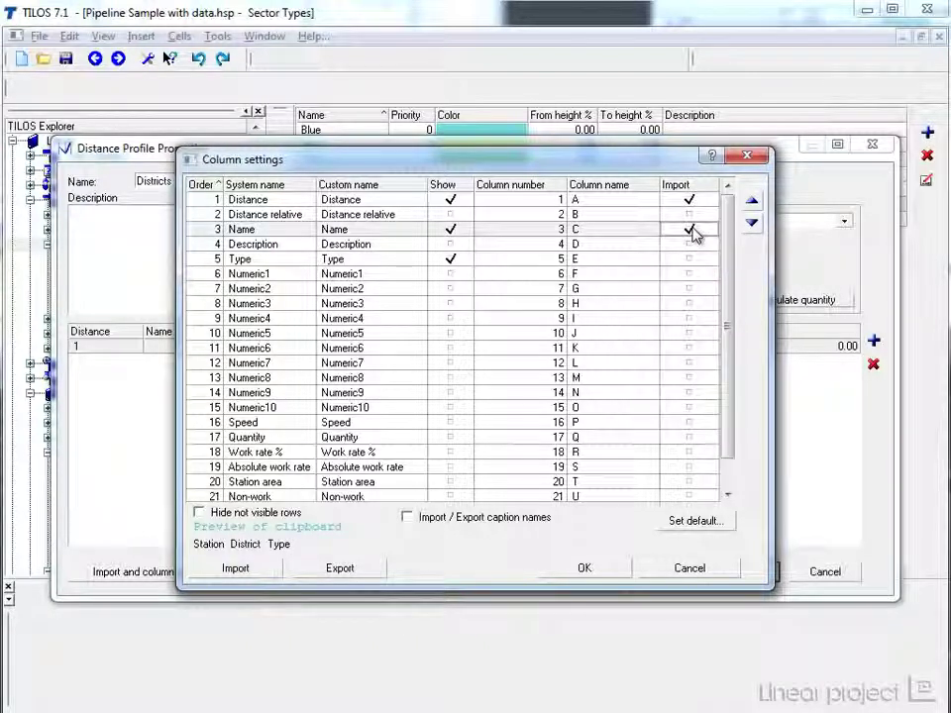
left_click(561, 243)
type("2")
key("Return")
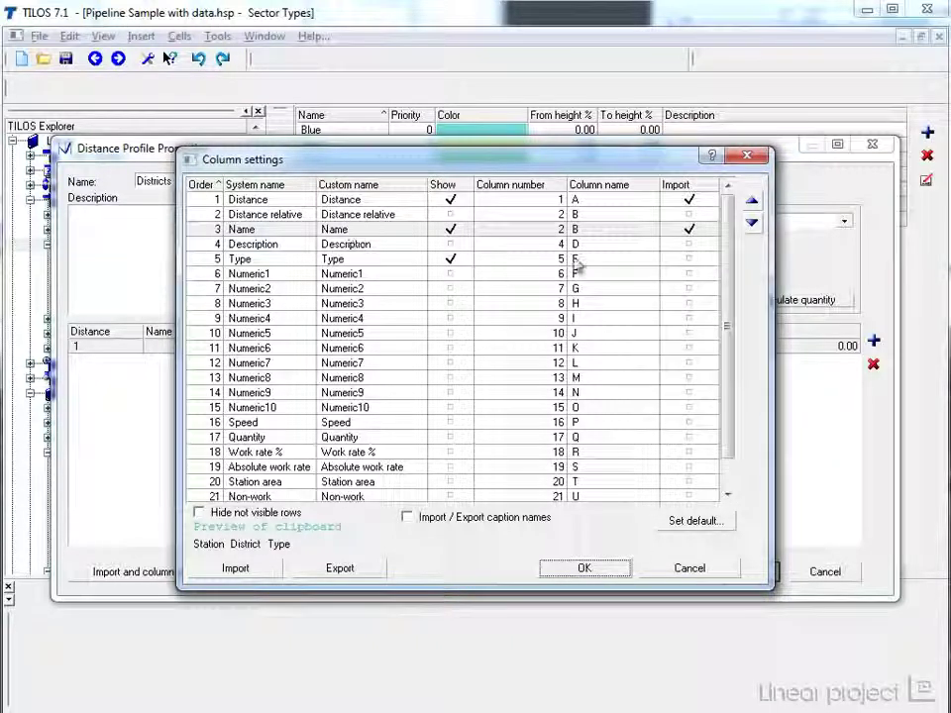
left_click(691, 259)
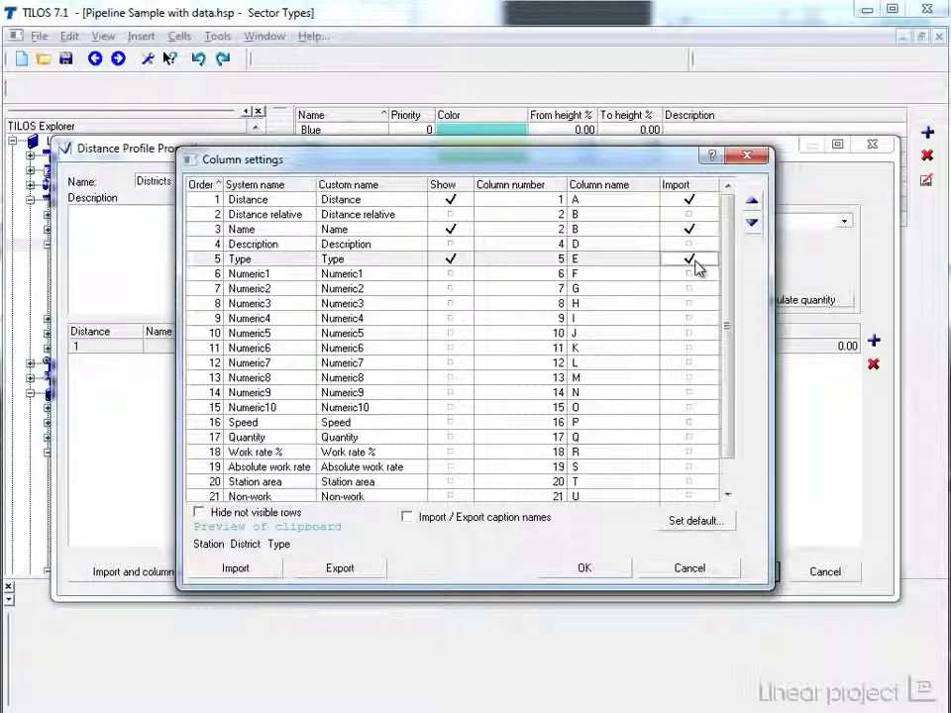
left_click(560, 263)
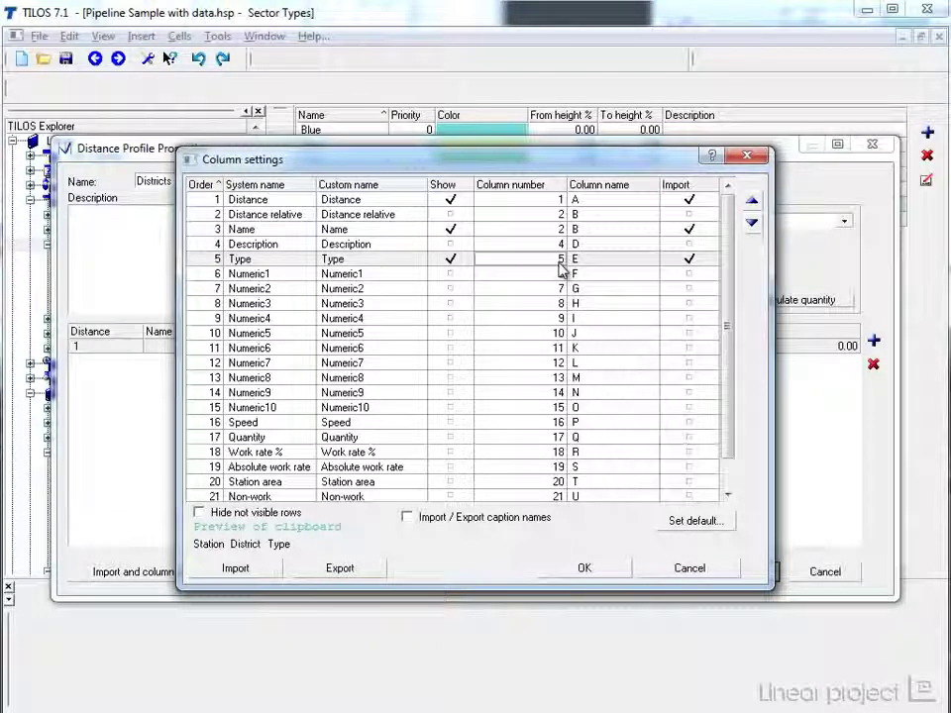
type("3")
key("Return")
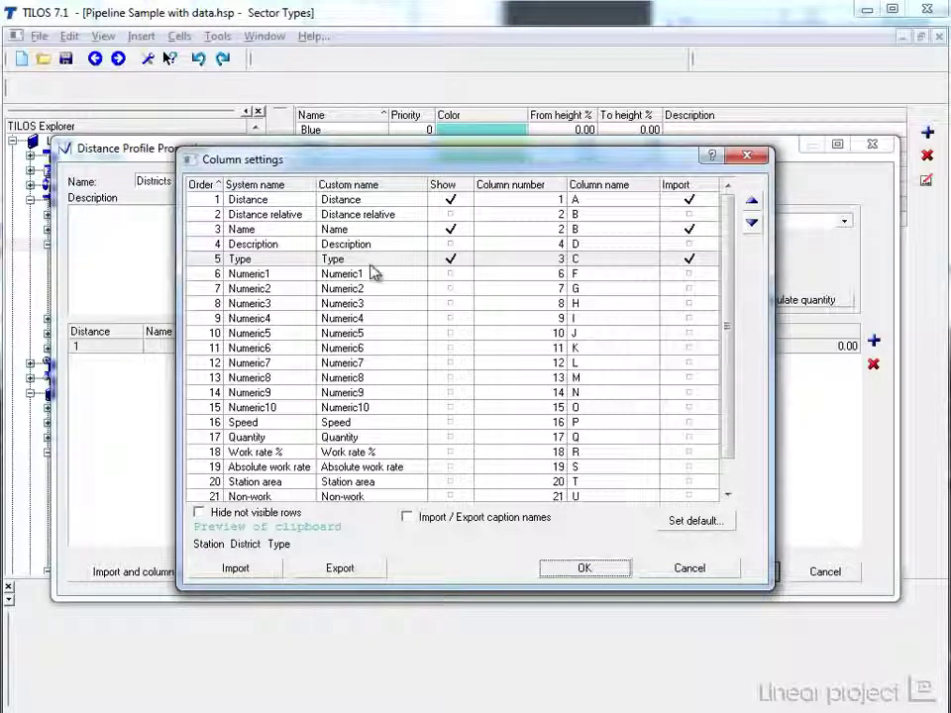
Step: Import the copied district data with caption names enabled and save the Districts profile
left_click(409, 521)
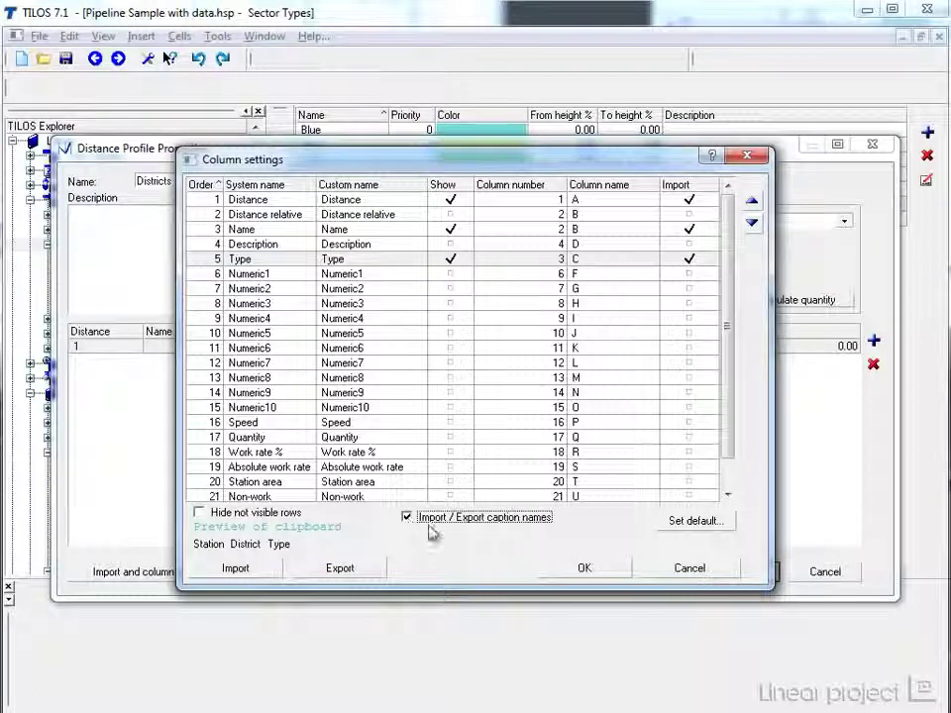
left_click(259, 578)
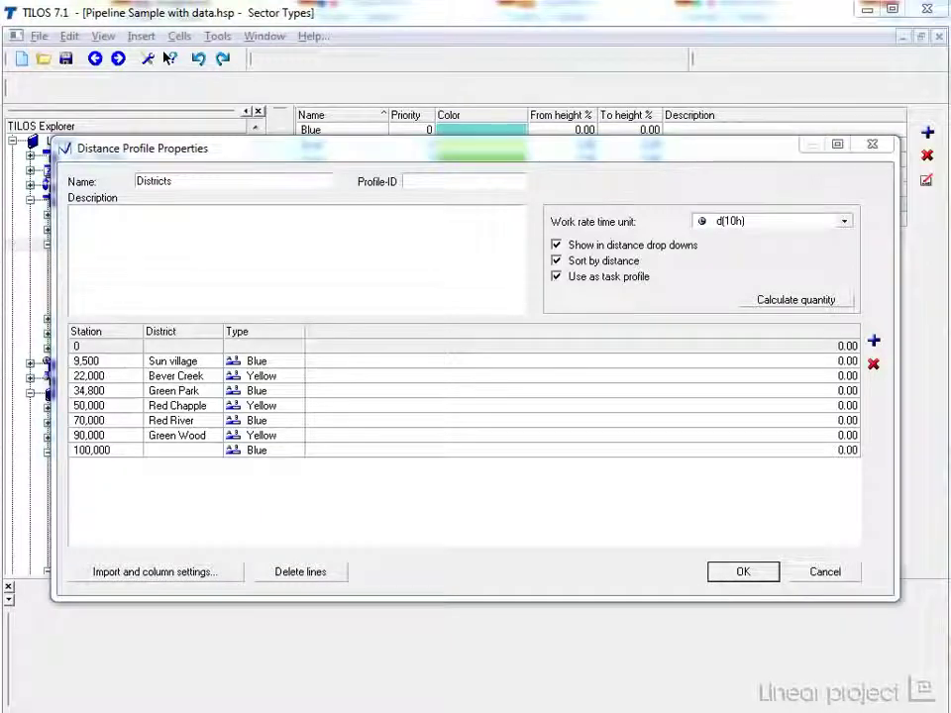
left_click(743, 573)
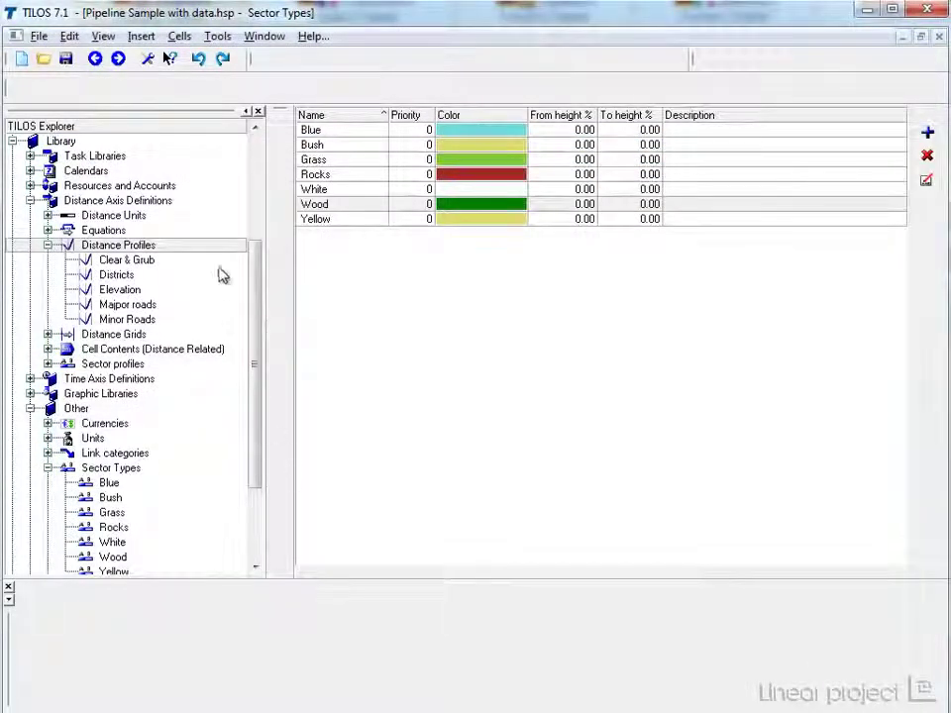
Step: Return to the All Spreads - overview view and insert a new row below the time-distance diagram
left_click_drag(251, 303, 254, 180)
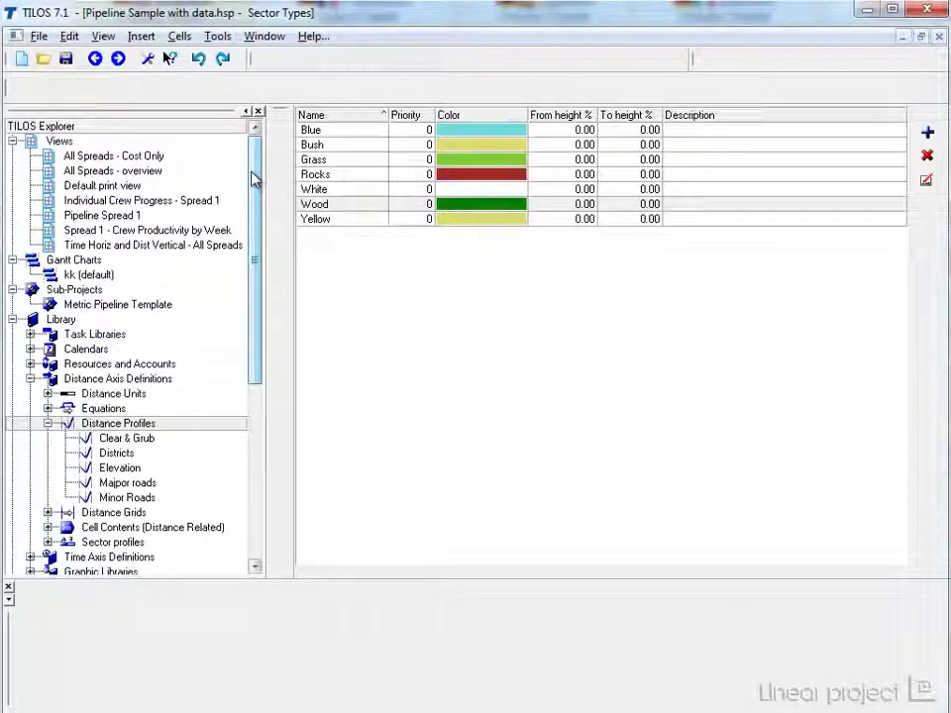
left_click(95, 60)
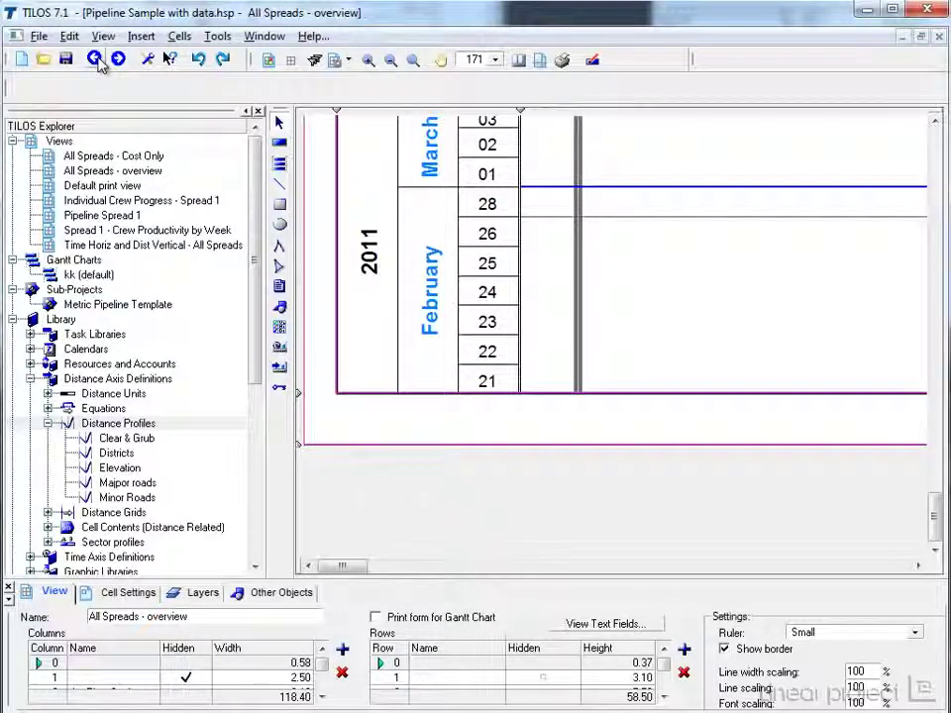
left_click(97, 61)
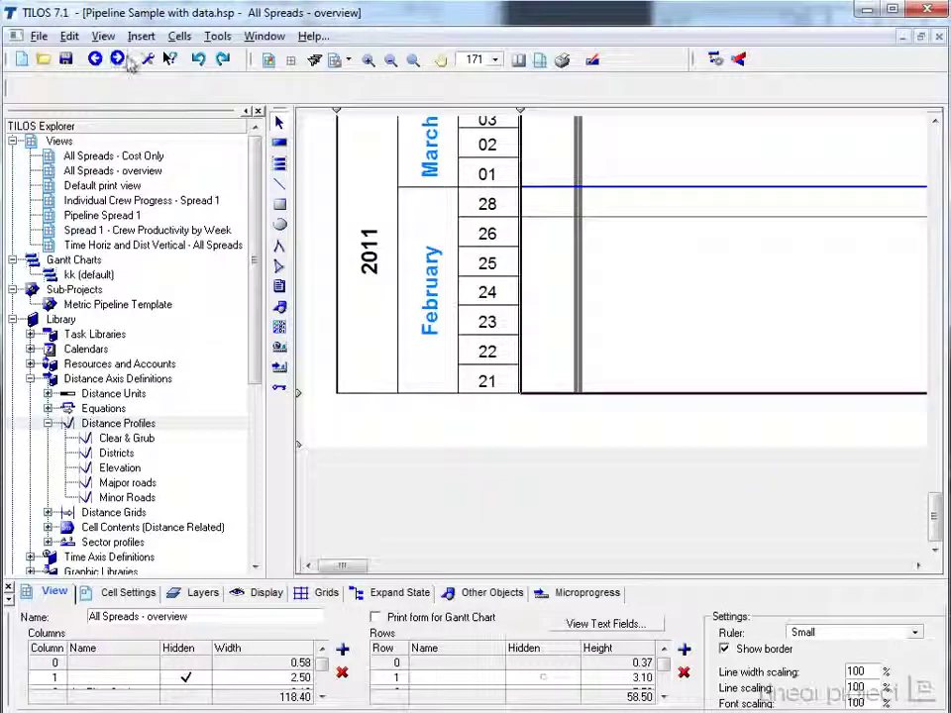
left_click(348, 60)
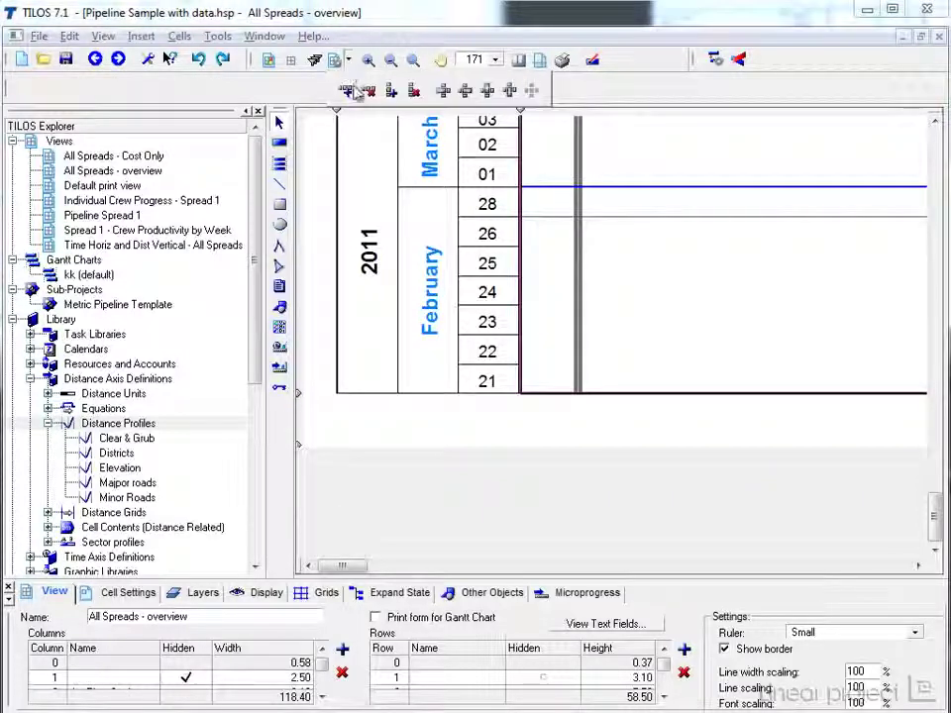
left_click(350, 97)
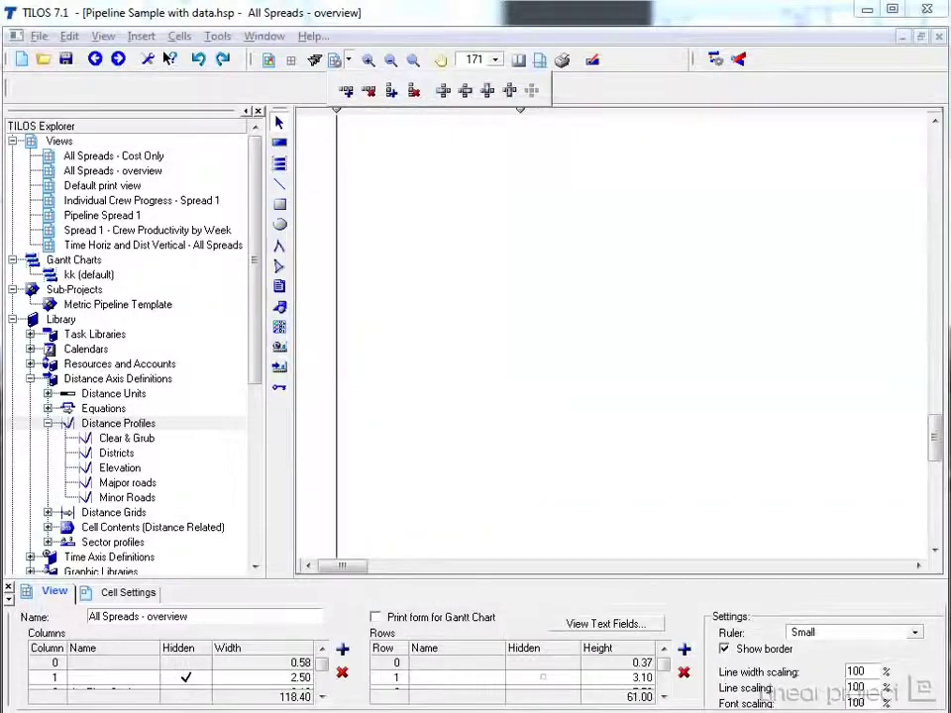
left_click_drag(941, 448, 934, 507)
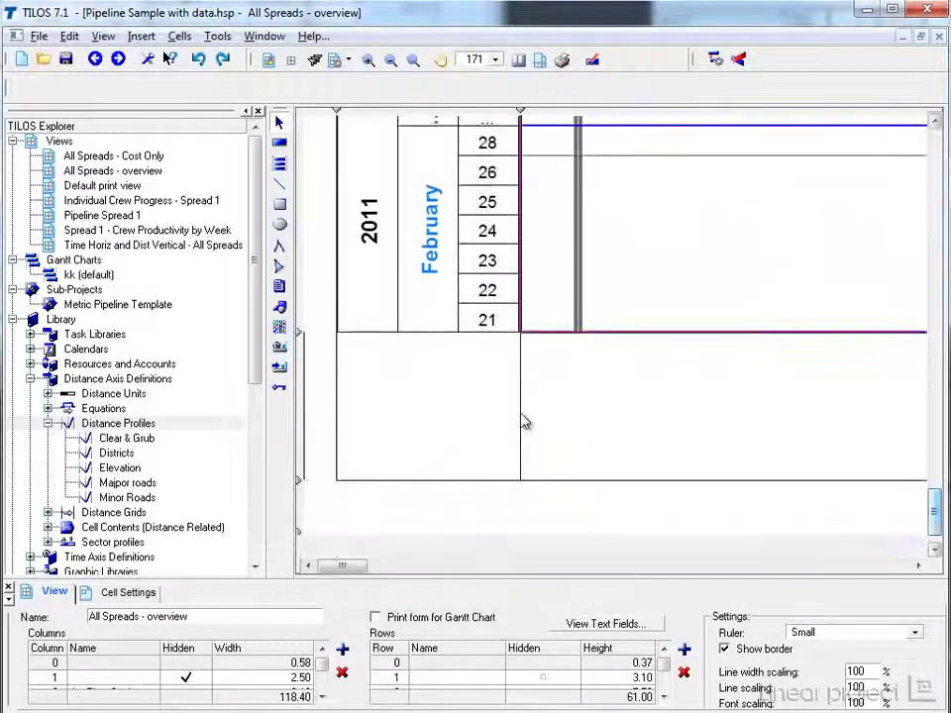
Step: Use the Cell Wizard to create a distance cell with a distance scale in the empty cell below the time-distance diagram
left_click_drag(351, 568, 370, 577)
left_click(121, 591)
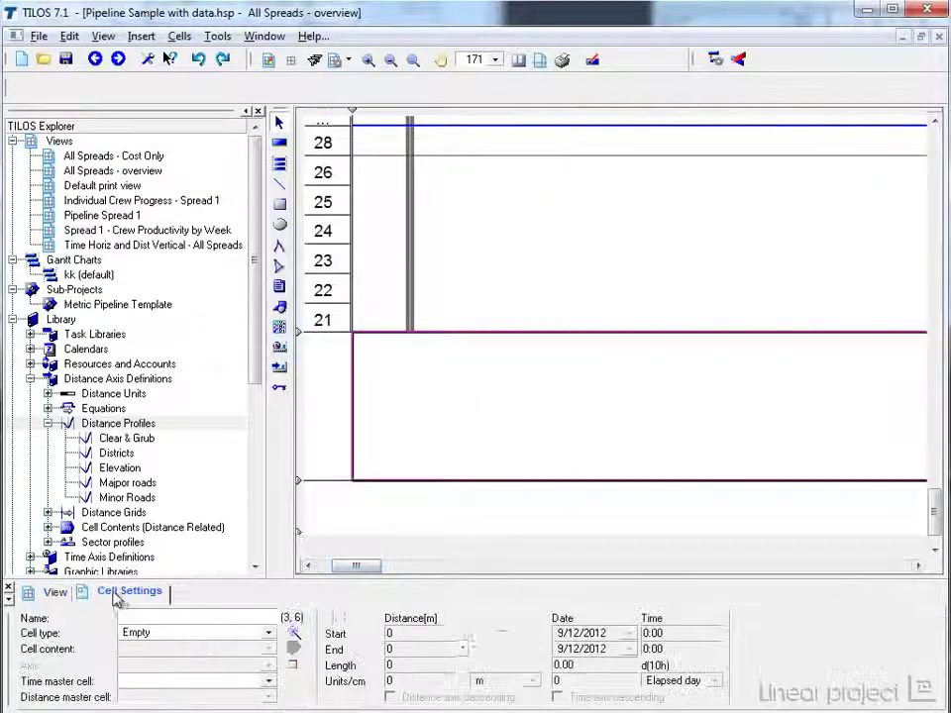
left_click(294, 640)
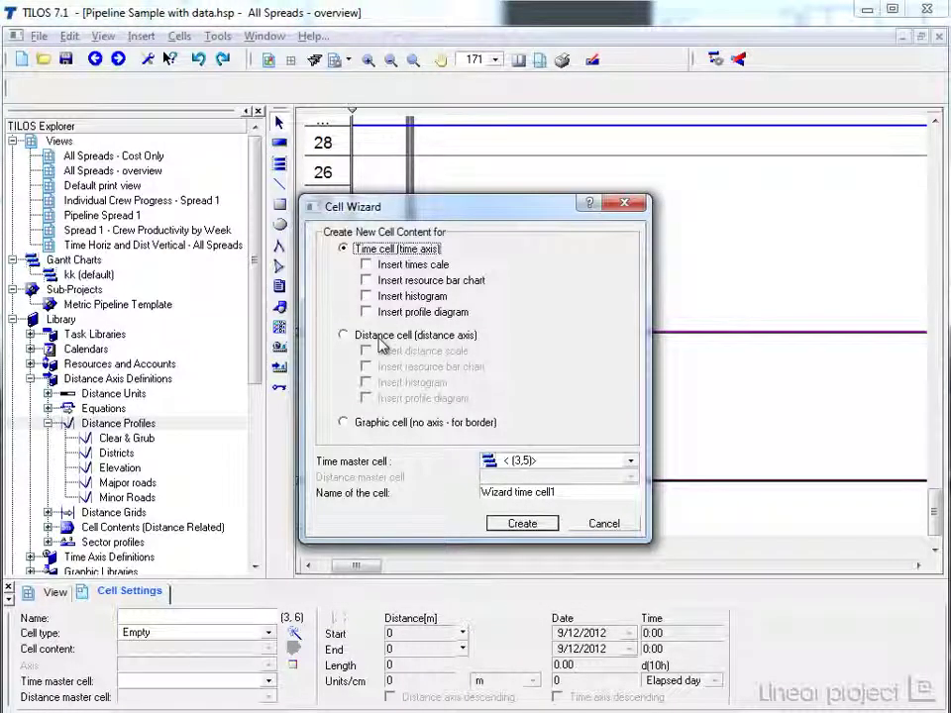
left_click(379, 338)
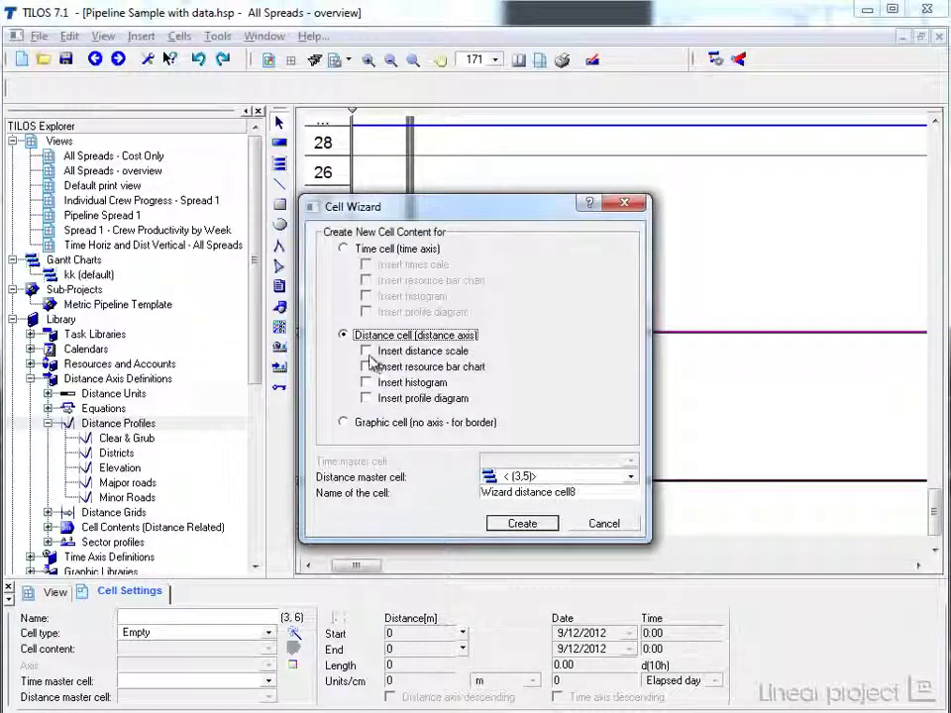
left_click(365, 354)
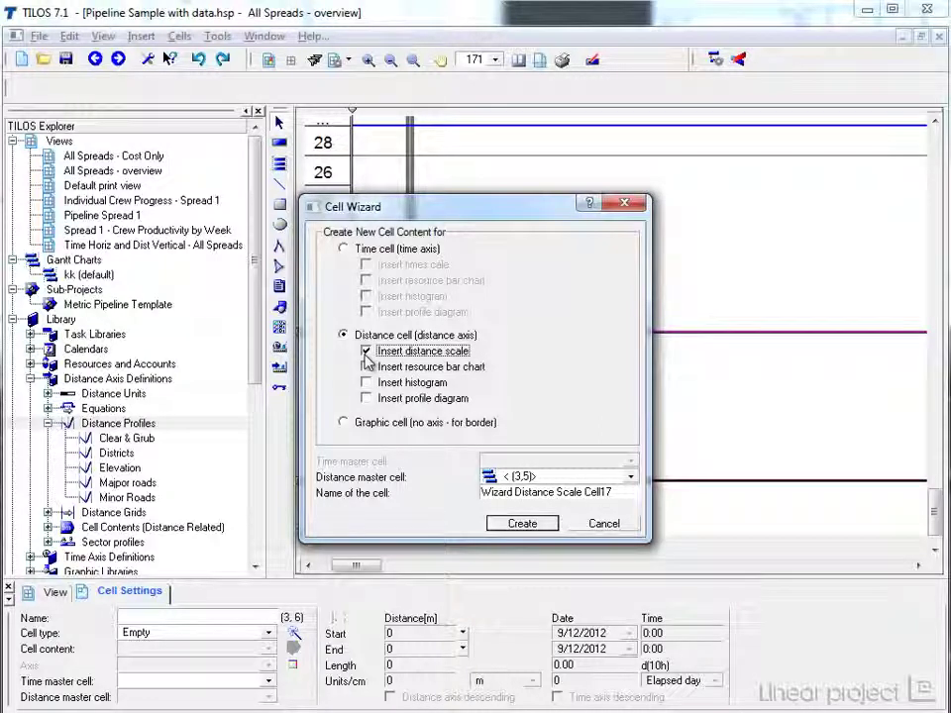
left_click(530, 535)
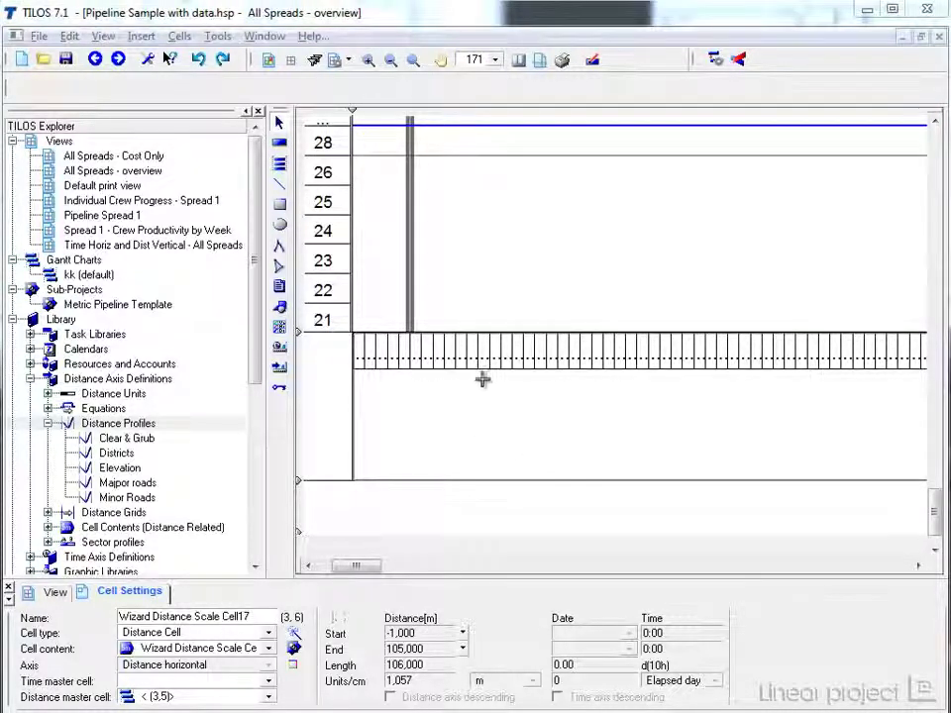
Step: Set the new cell's distance scale line to metres (m) with an interval of 1,000
left_click(488, 364)
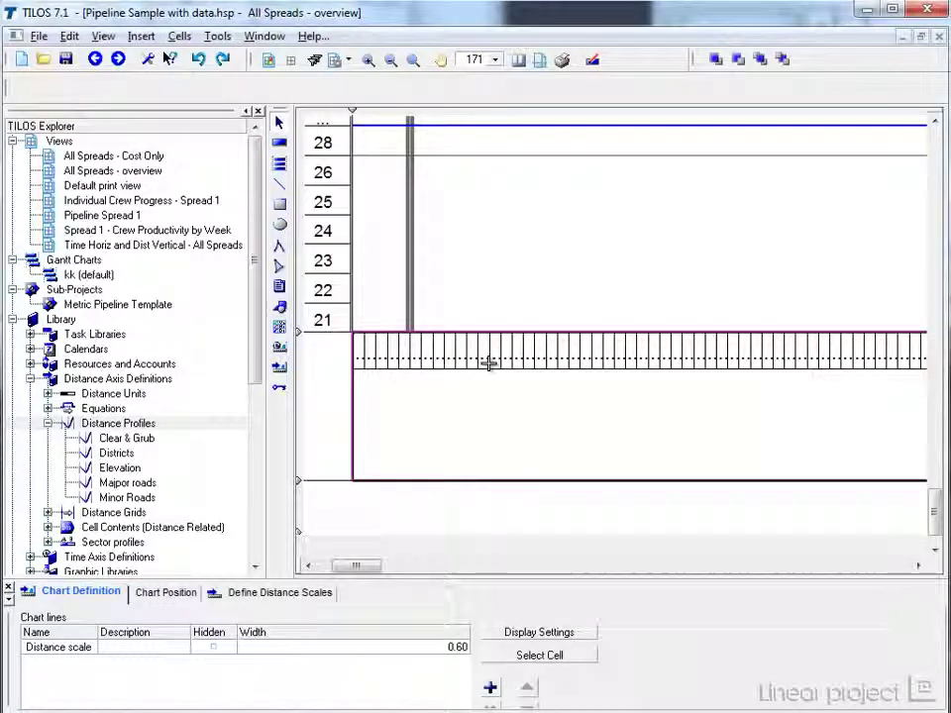
left_click(278, 594)
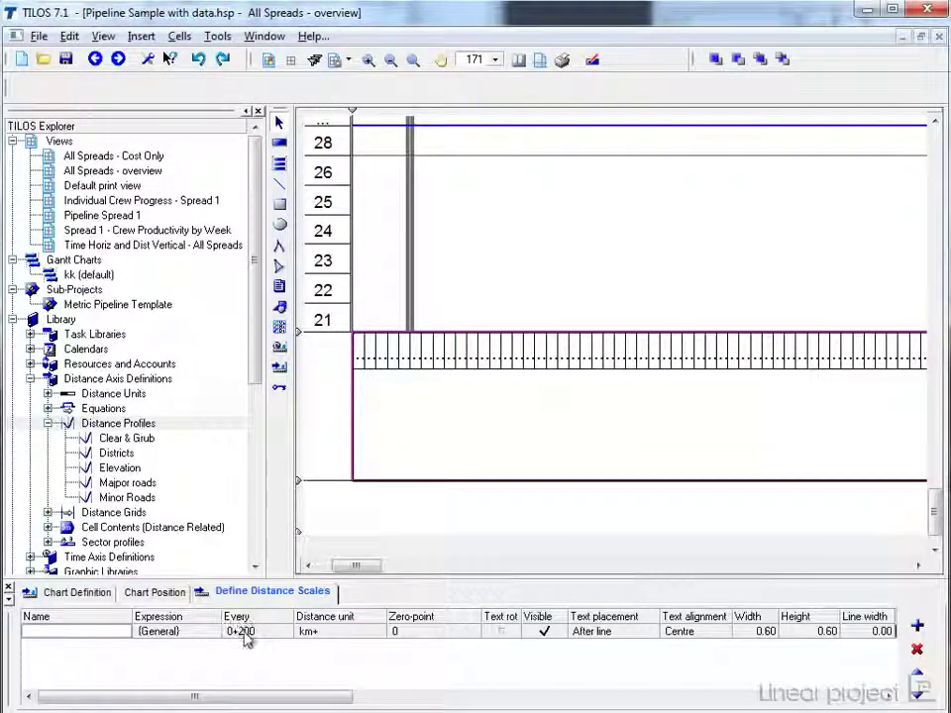
left_click(340, 639)
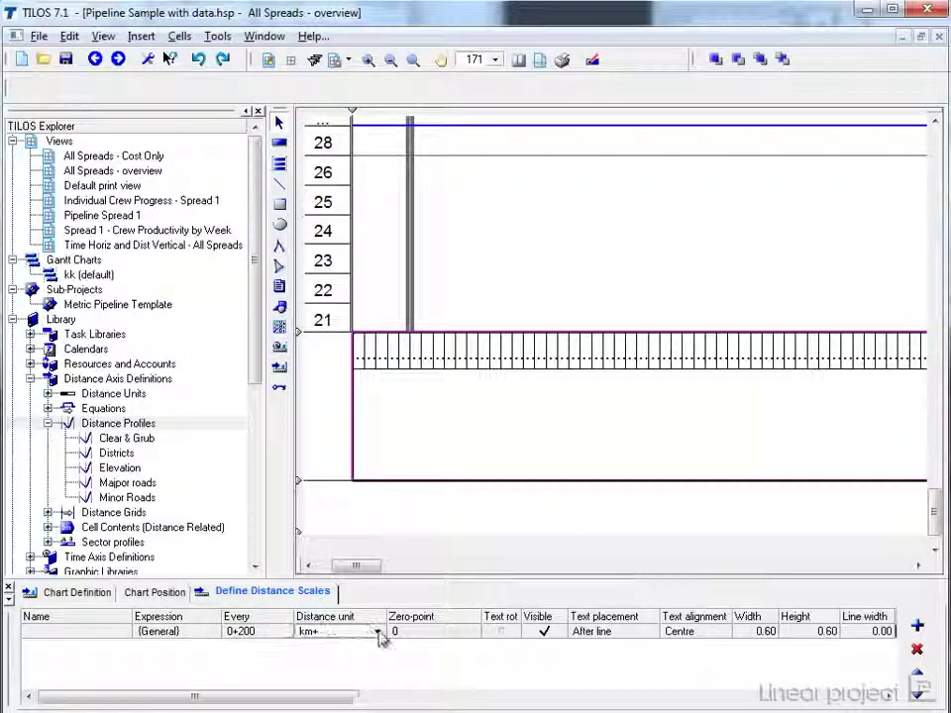
left_click(378, 632)
key("m")
key("Return")
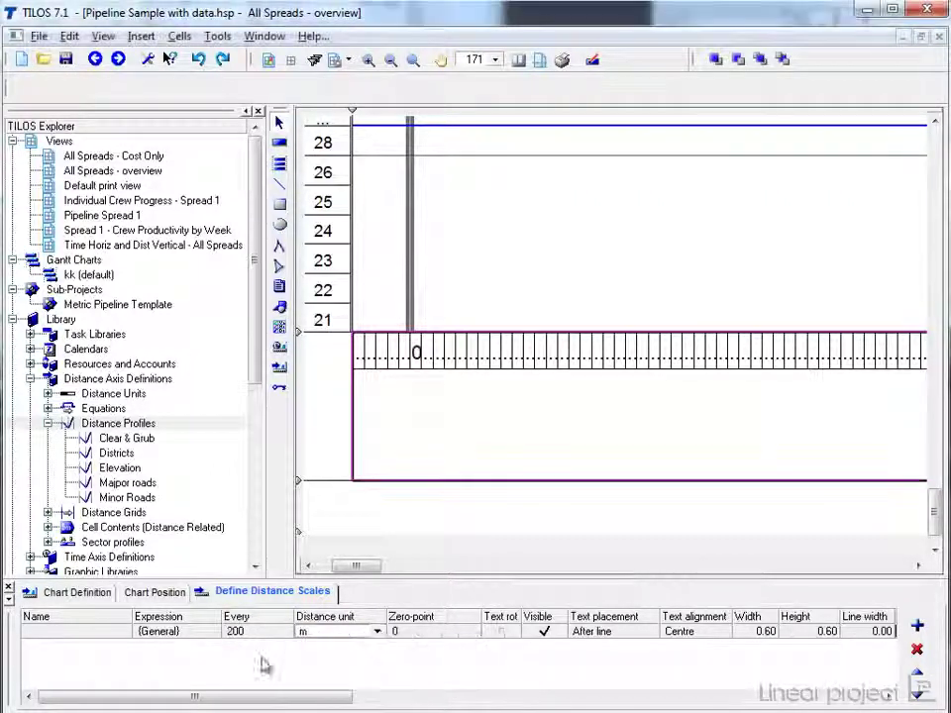
type("100")
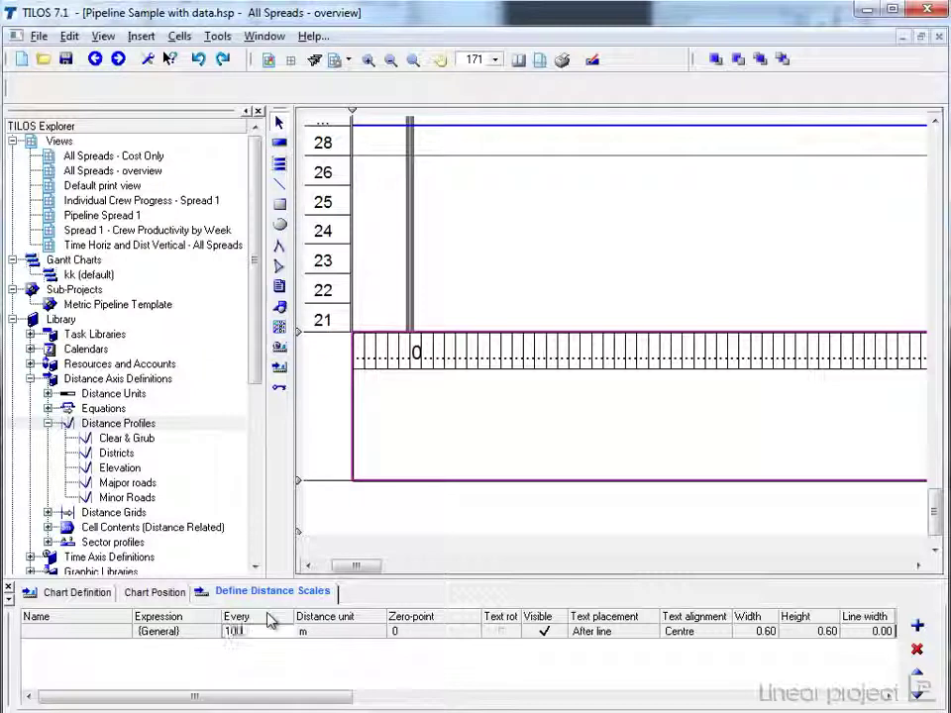
type("0")
key("Tab")
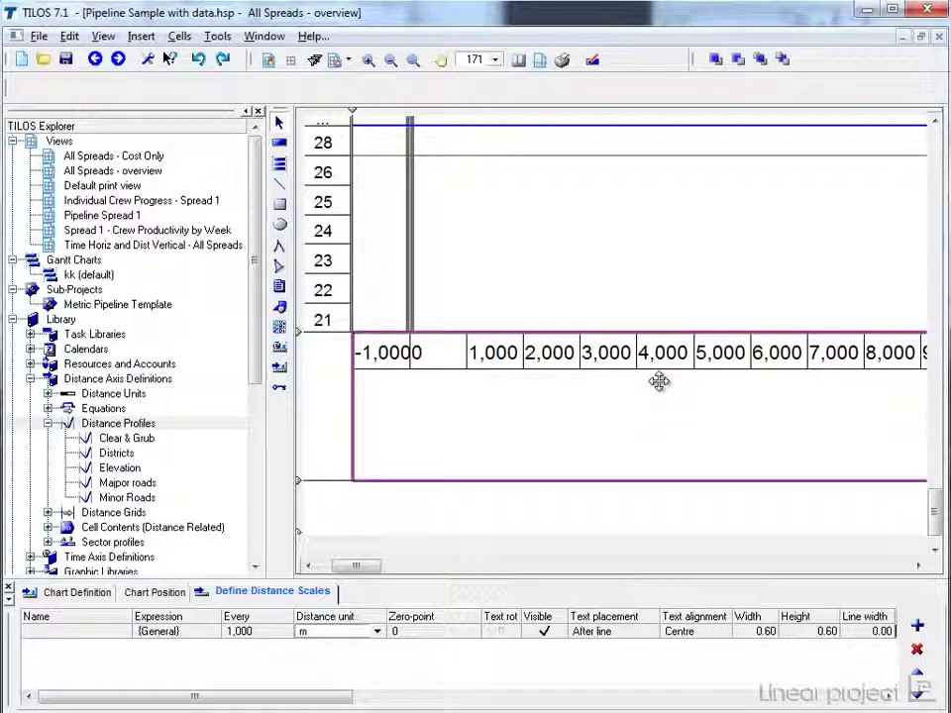
Step: Set the distance scale line's height to 15 and turn on text rotation for it
left_click(822, 633)
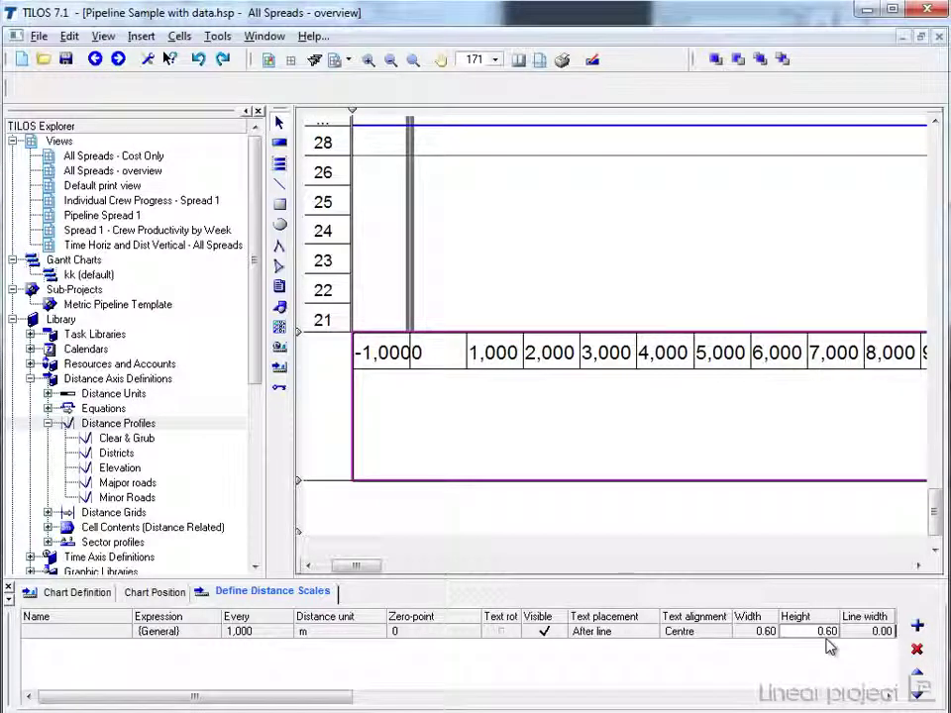
type("15")
key("Return")
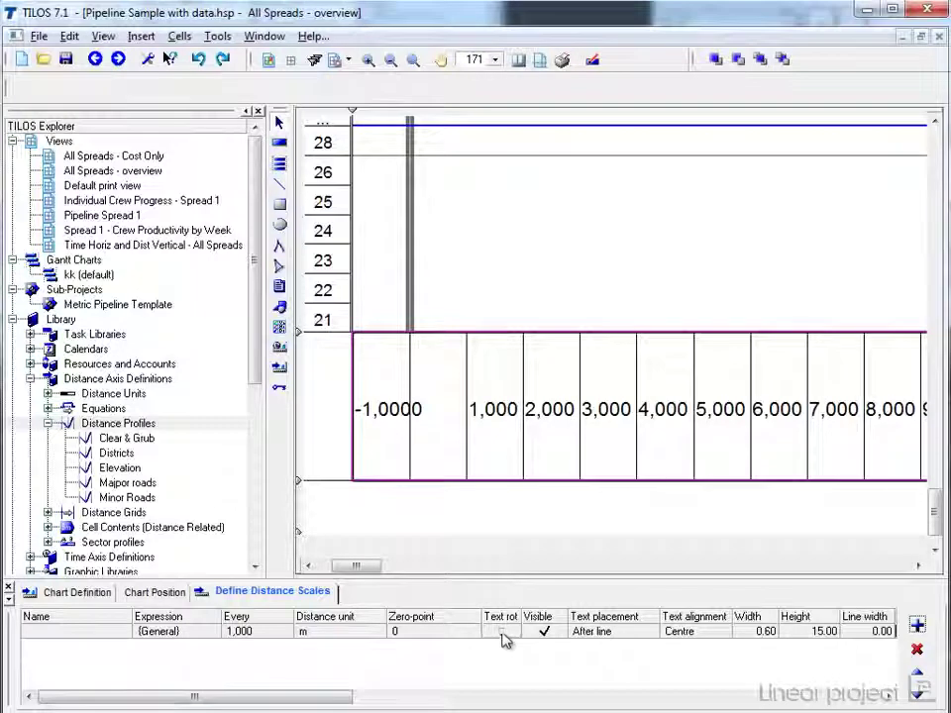
left_click(501, 633)
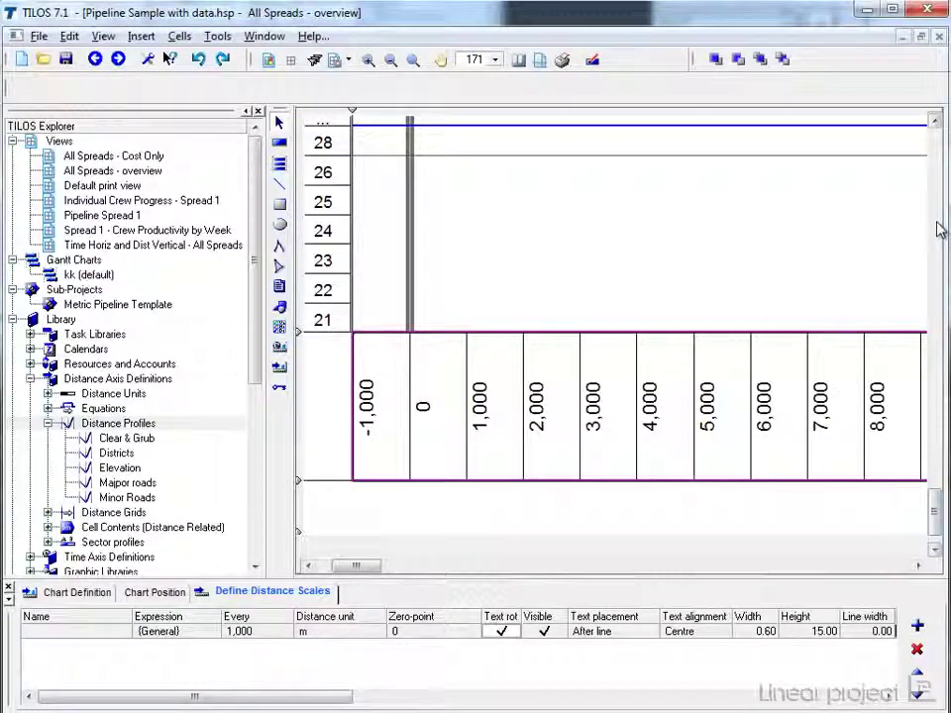
Step: Enlarge the new row to more than twice its height and set the distance scale line's height to 1.5
left_click(936, 550)
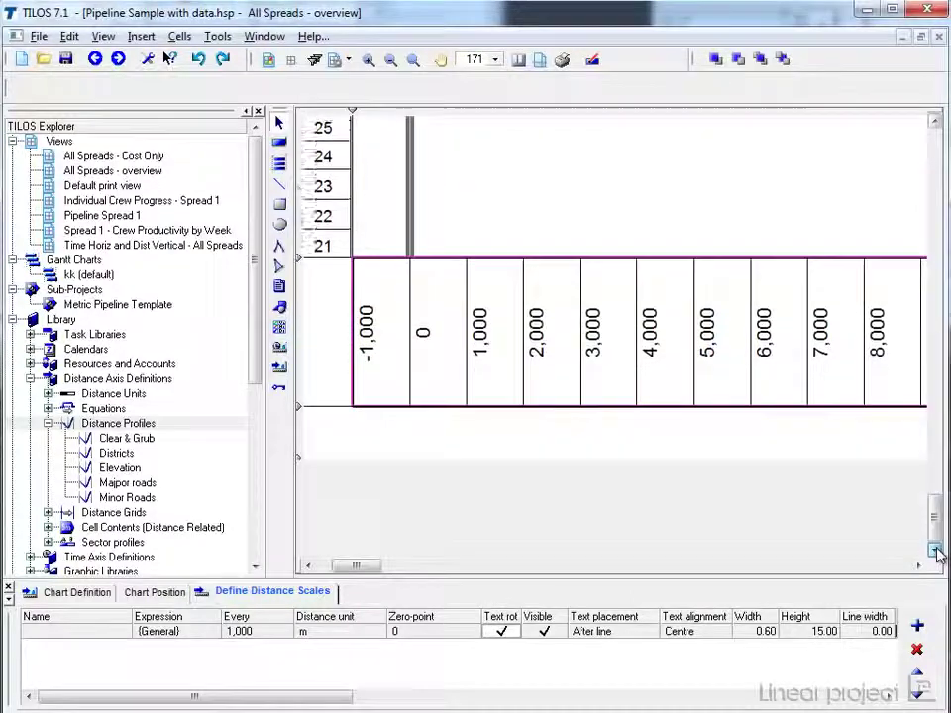
left_click_drag(301, 342, 320, 550)
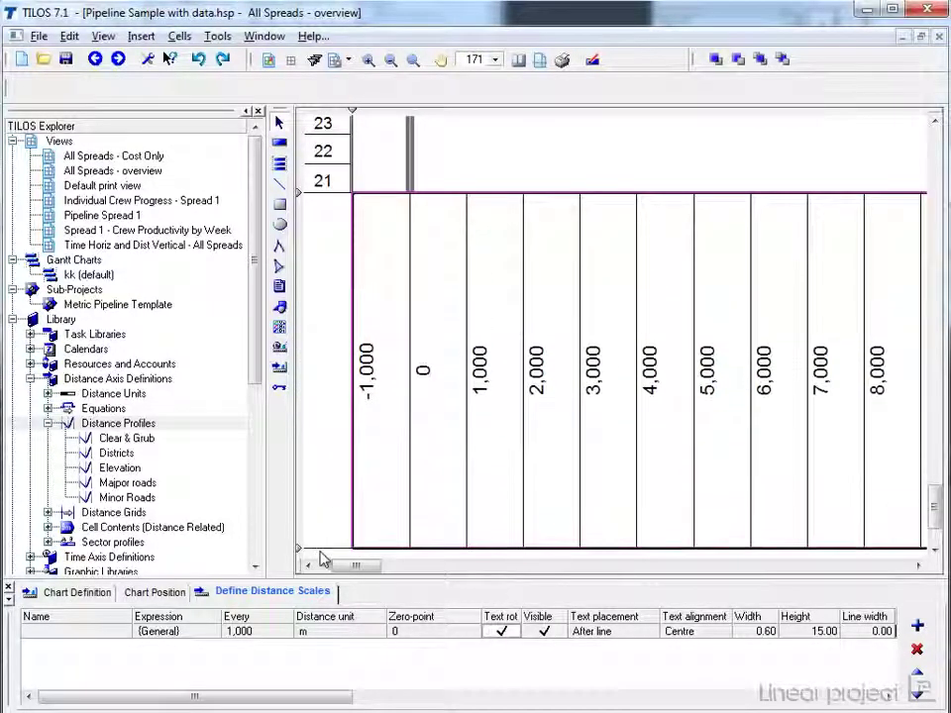
left_click(844, 635)
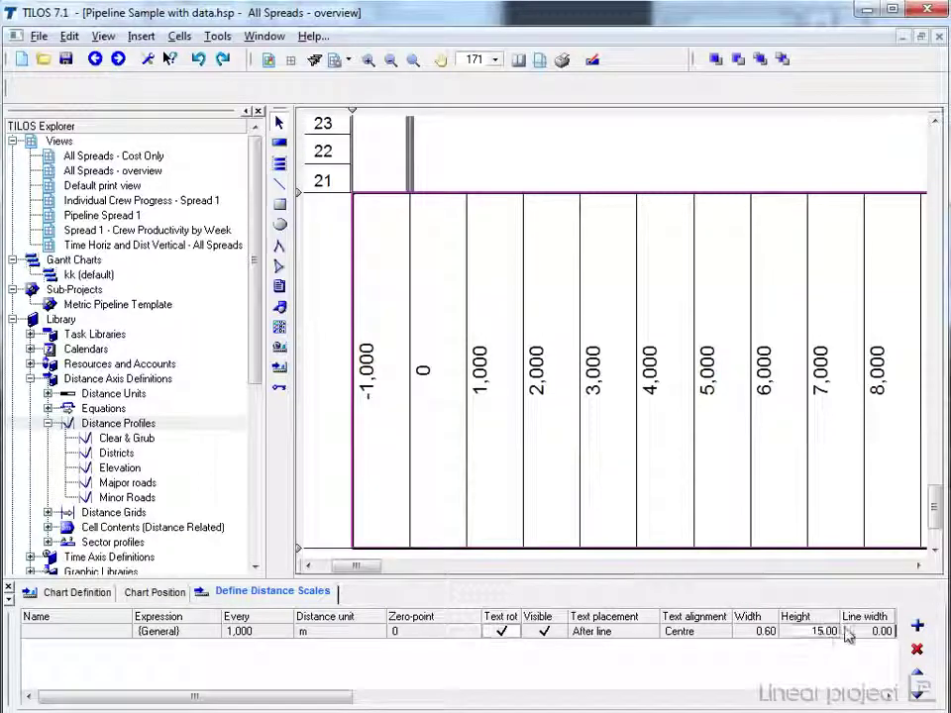
type("15")
key("Return")
type("1.5")
key("Return")
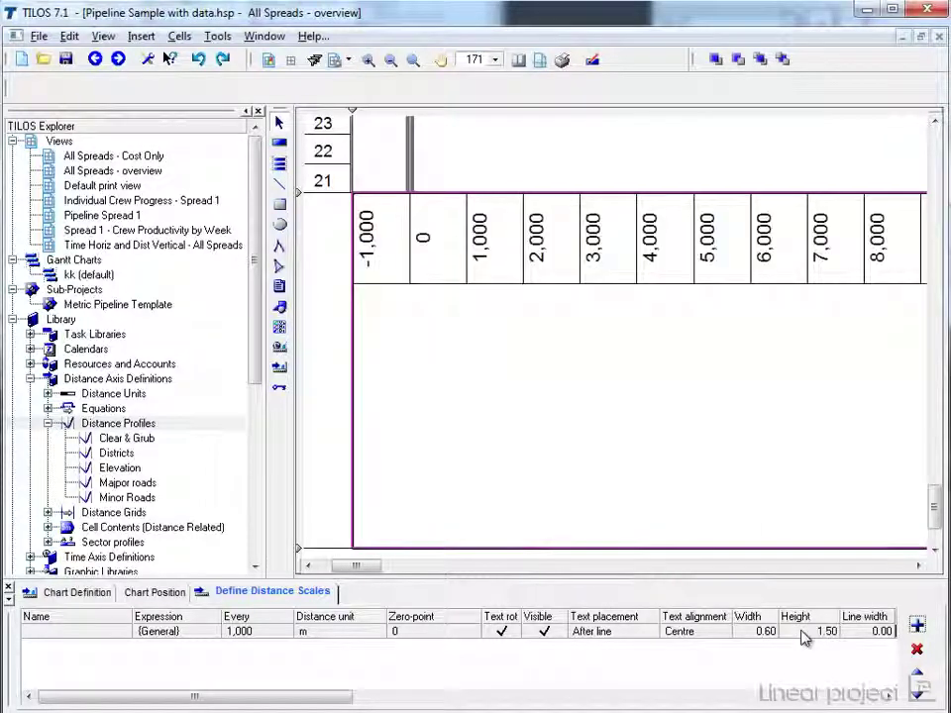
left_click_drag(297, 548, 300, 542)
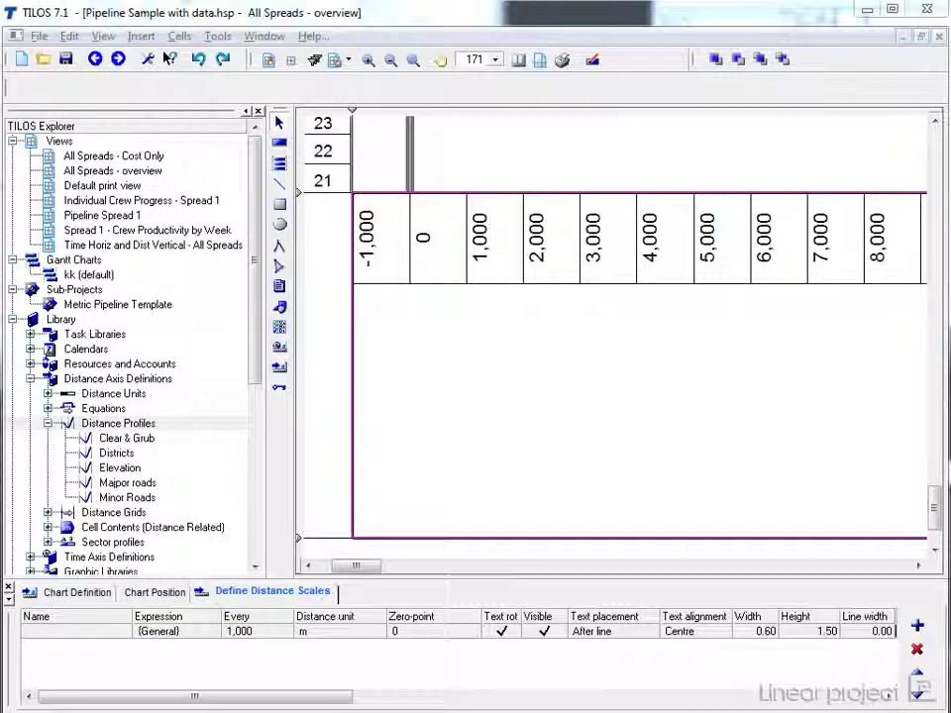
Step: Add a scale line using the Districts distance profile, showing only profile values, with background like sector color and text placement Centre (before line)
left_click(918, 628)
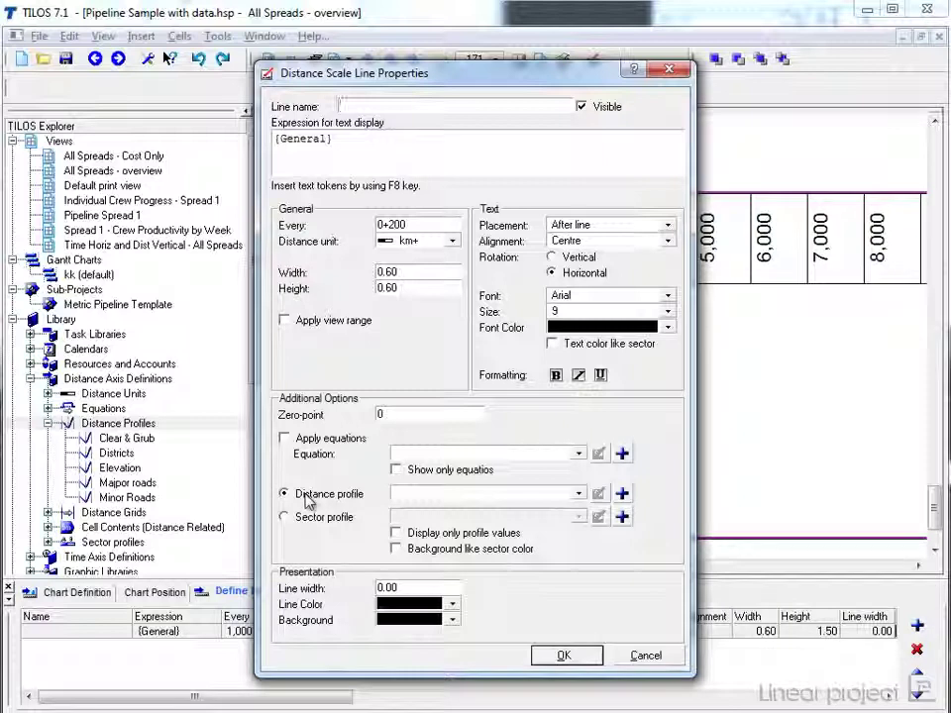
left_click(399, 495)
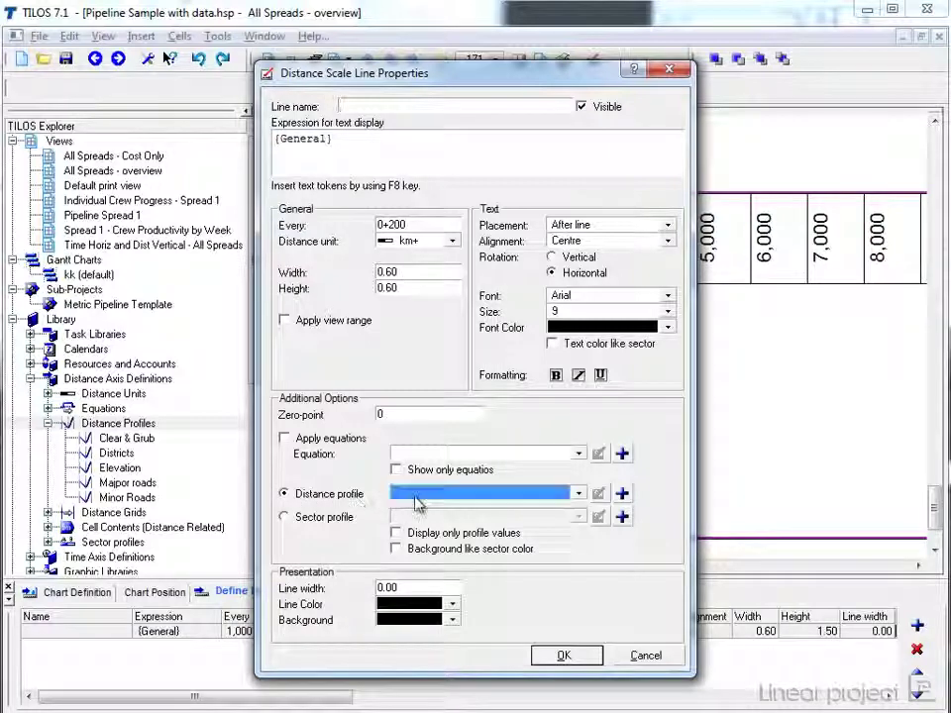
left_click(579, 494)
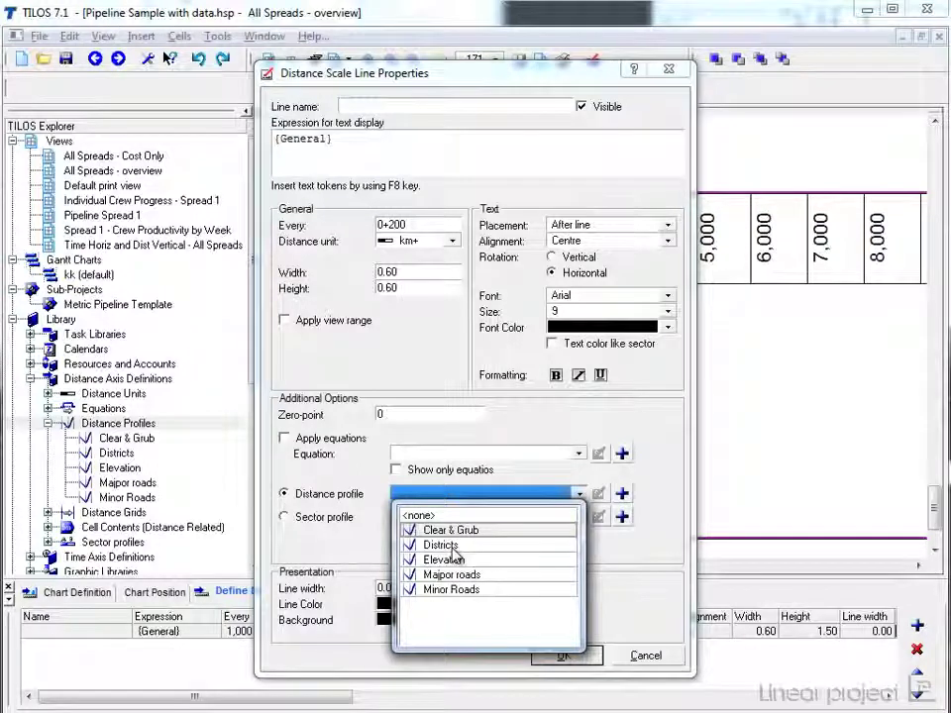
left_click(407, 545)
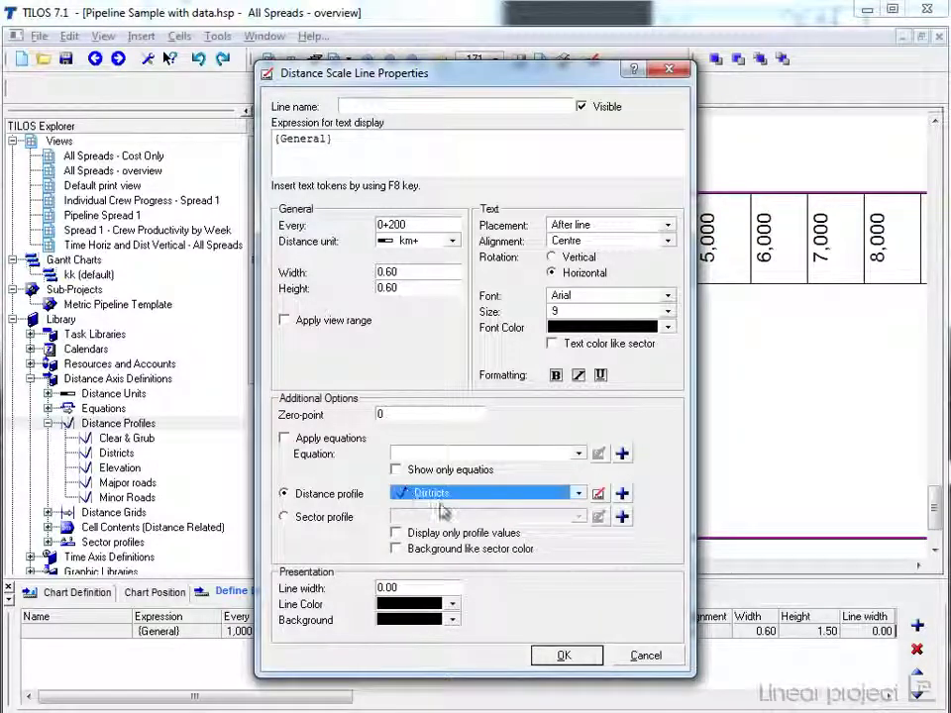
left_click(397, 537)
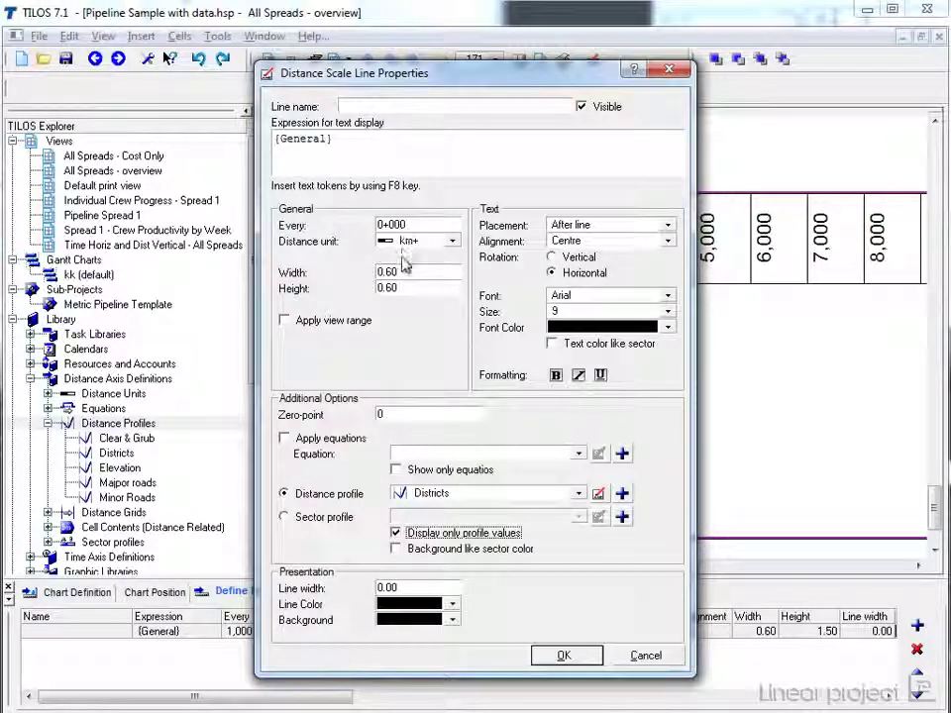
left_click(397, 549)
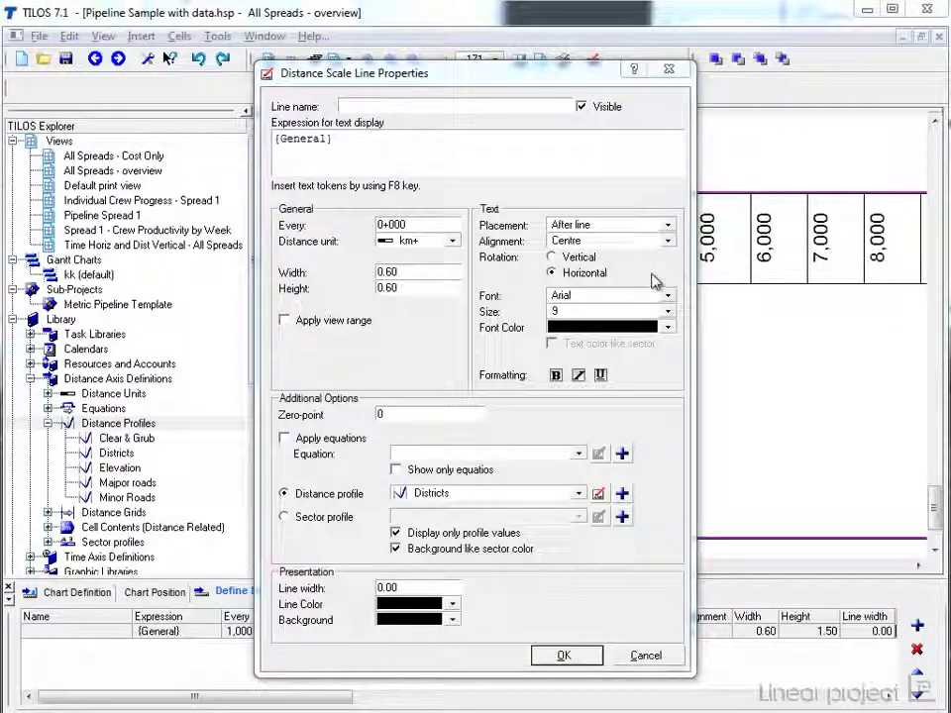
left_click(668, 226)
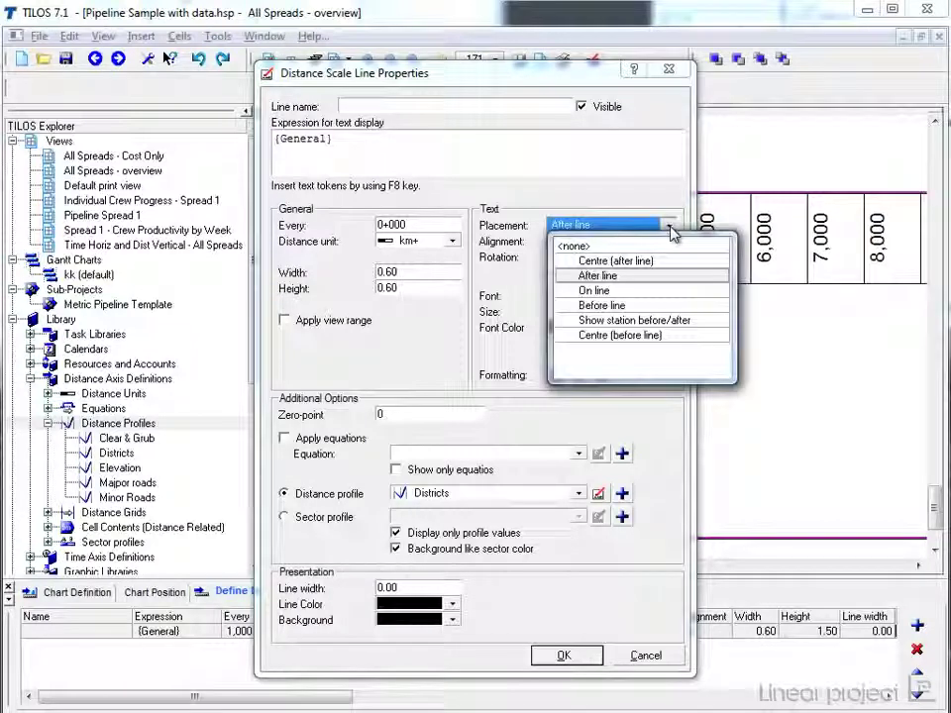
left_click(597, 335)
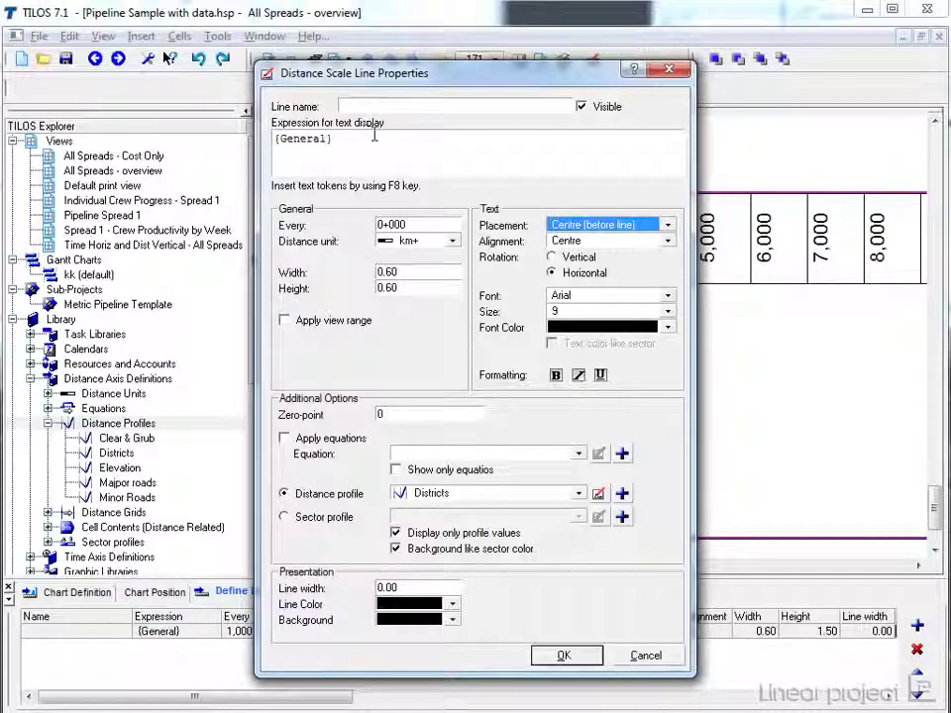
Step: Replace the new scale line's text expression with the distance profile's {Name} token and apply the line to the cell
left_click_drag(335, 138, 276, 139)
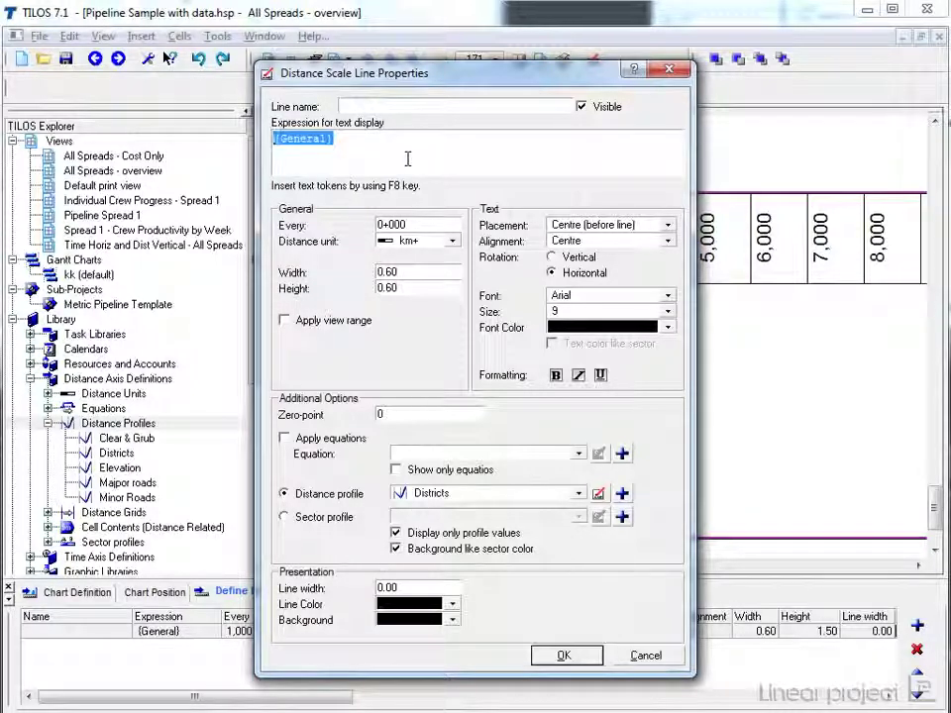
key("Delete")
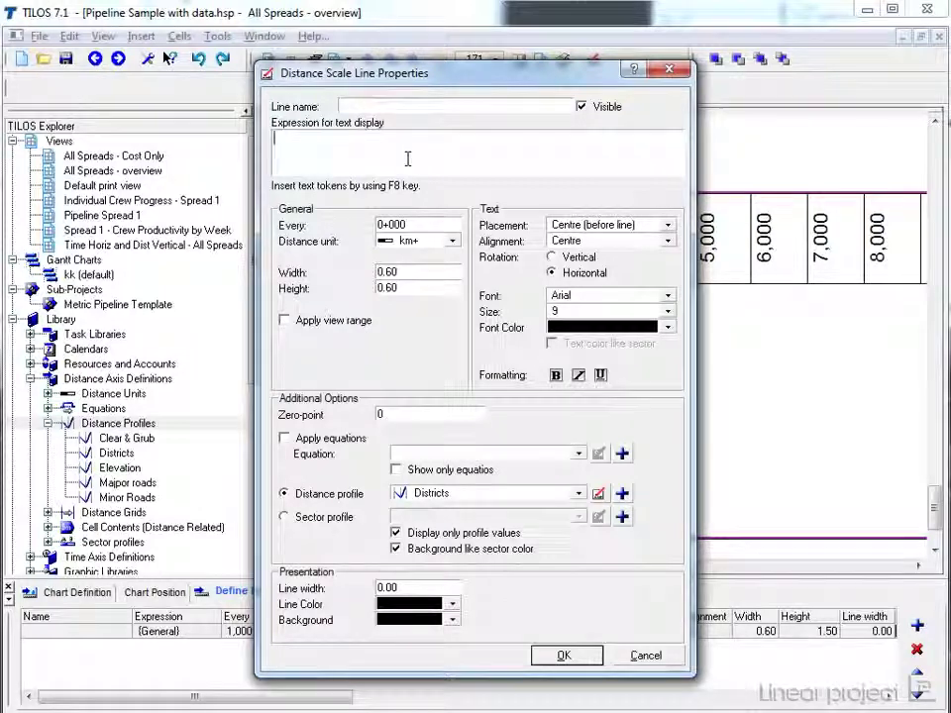
key("F8")
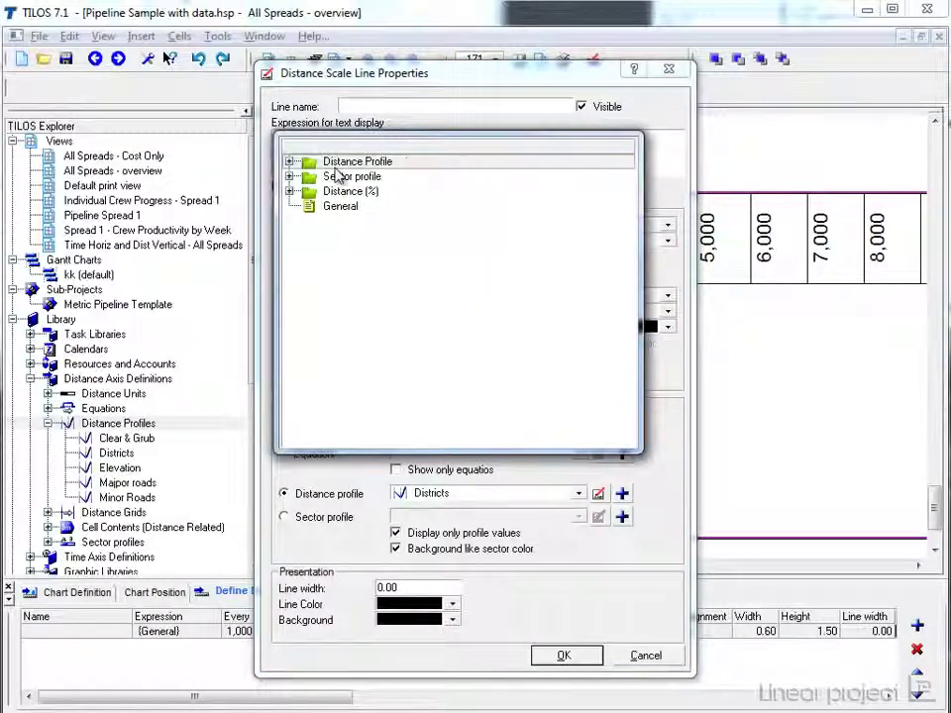
left_click(288, 163)
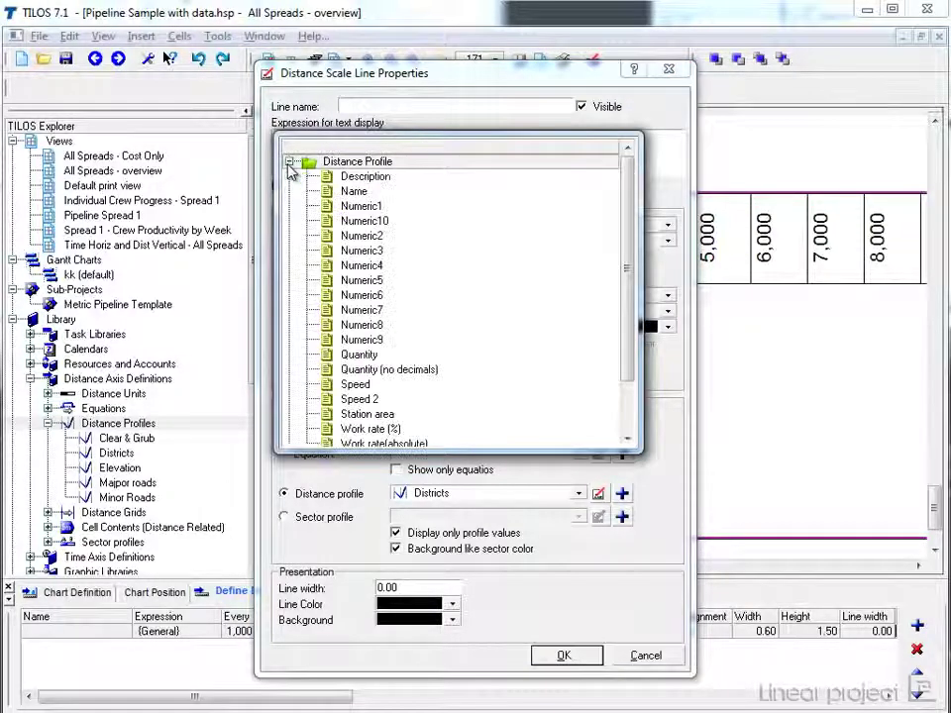
double_click(355, 191)
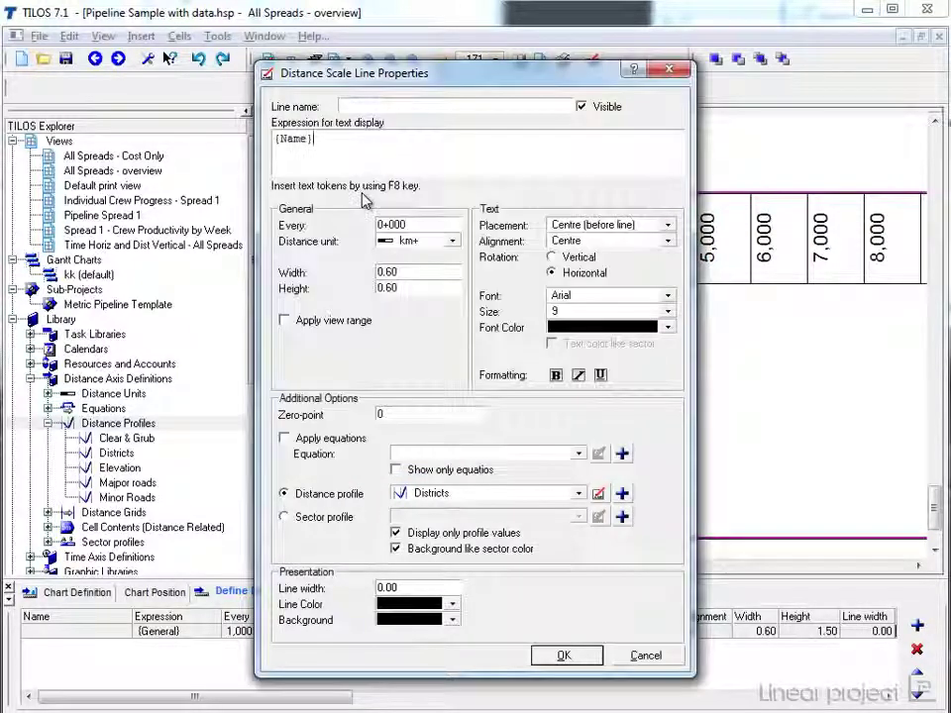
left_click(564, 656)
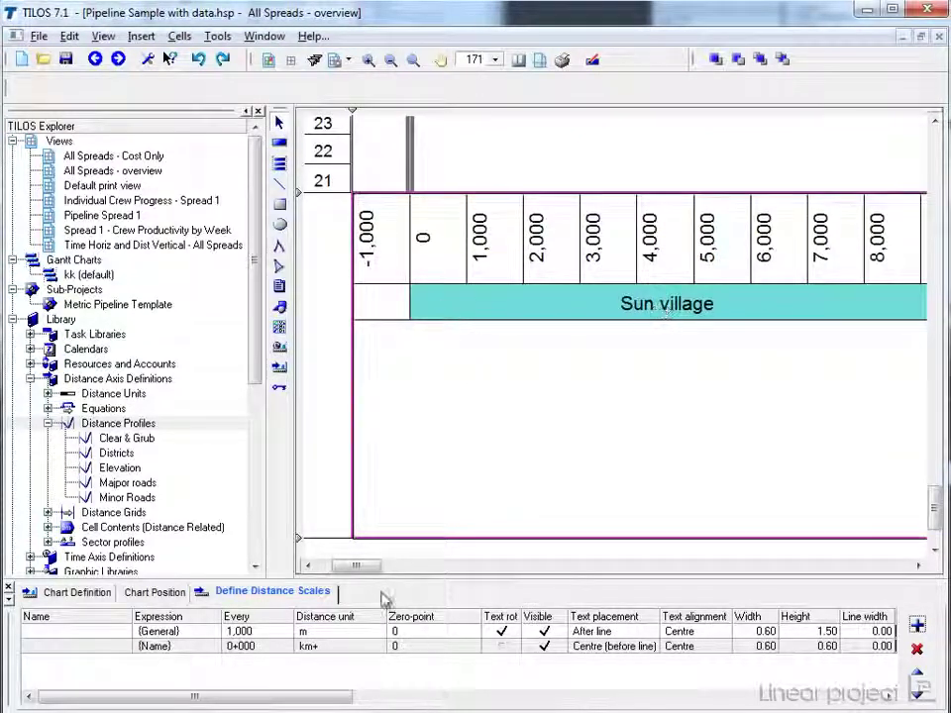
left_click_drag(361, 565, 396, 572)
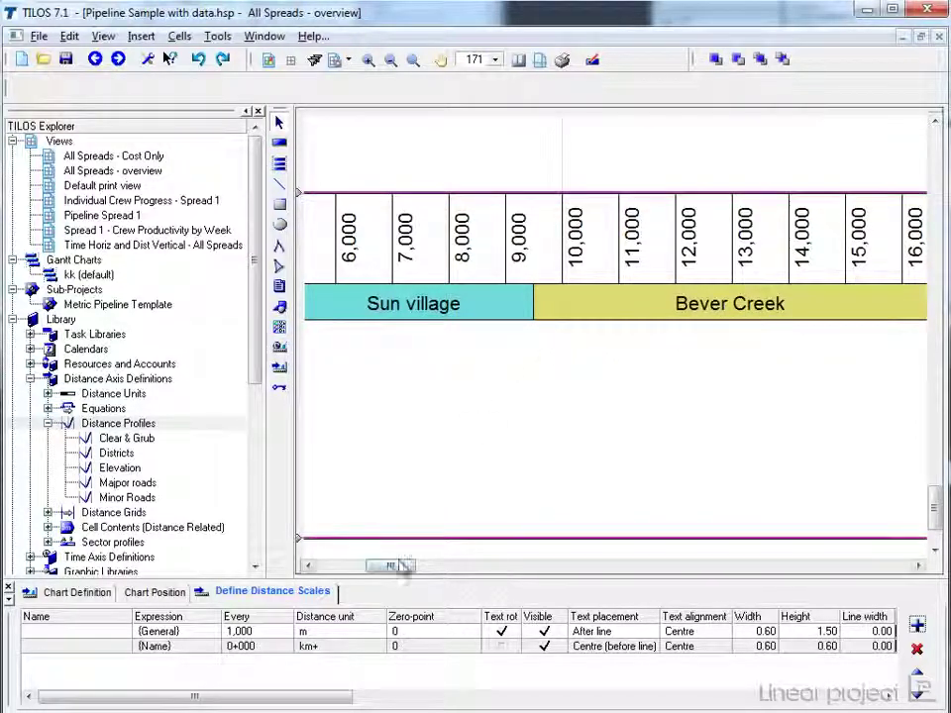
left_click_drag(390, 568, 351, 568)
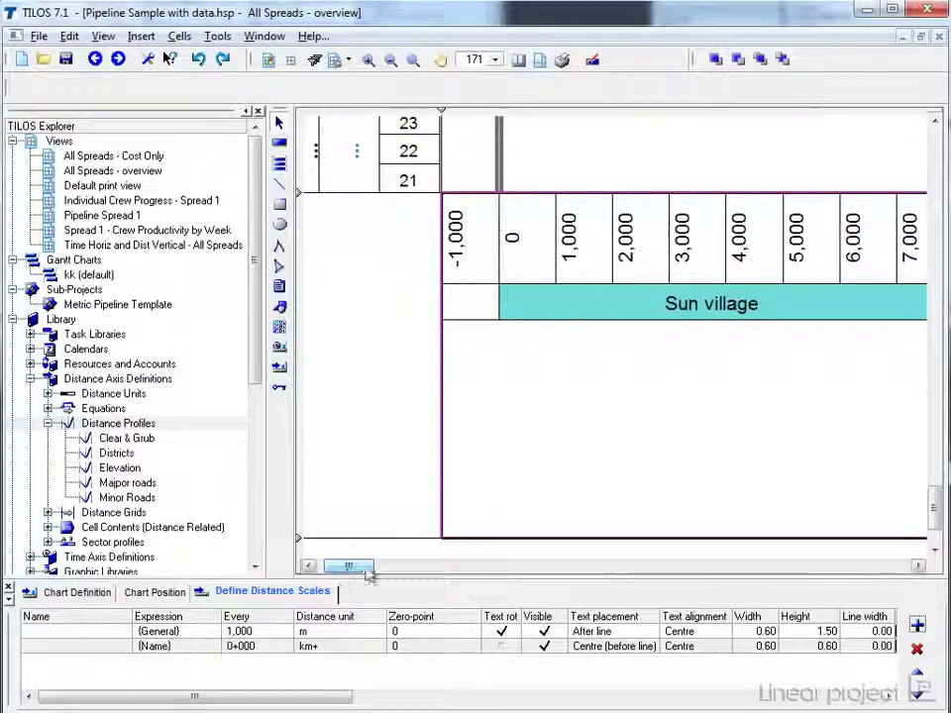
Step: Review the stations and district names in the Districts distance profile and compare them with the district bands on the scale
double_click(116, 454)
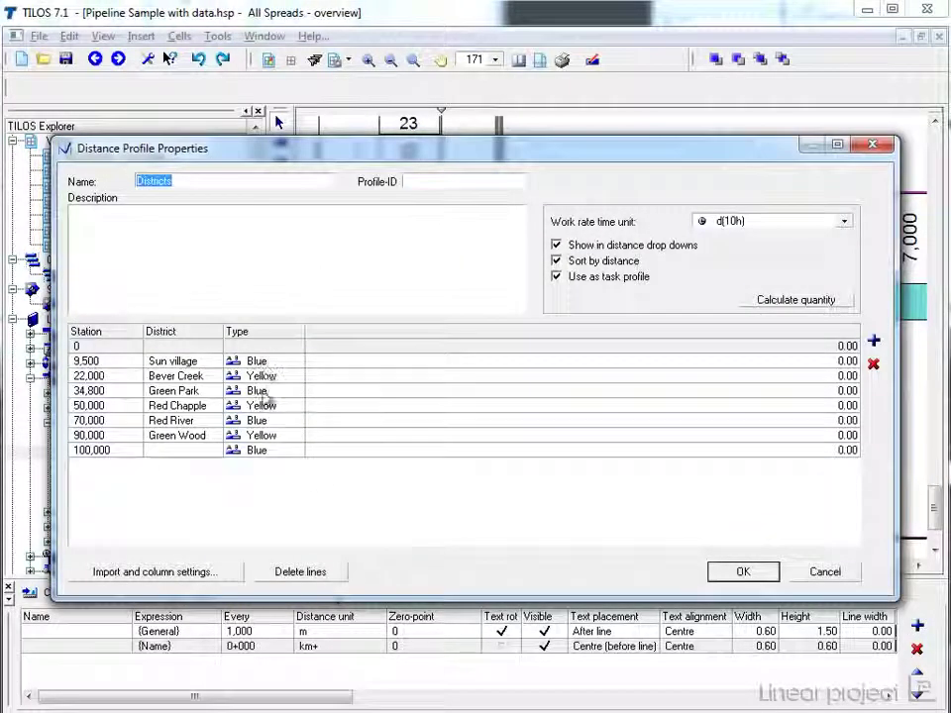
left_click(733, 573)
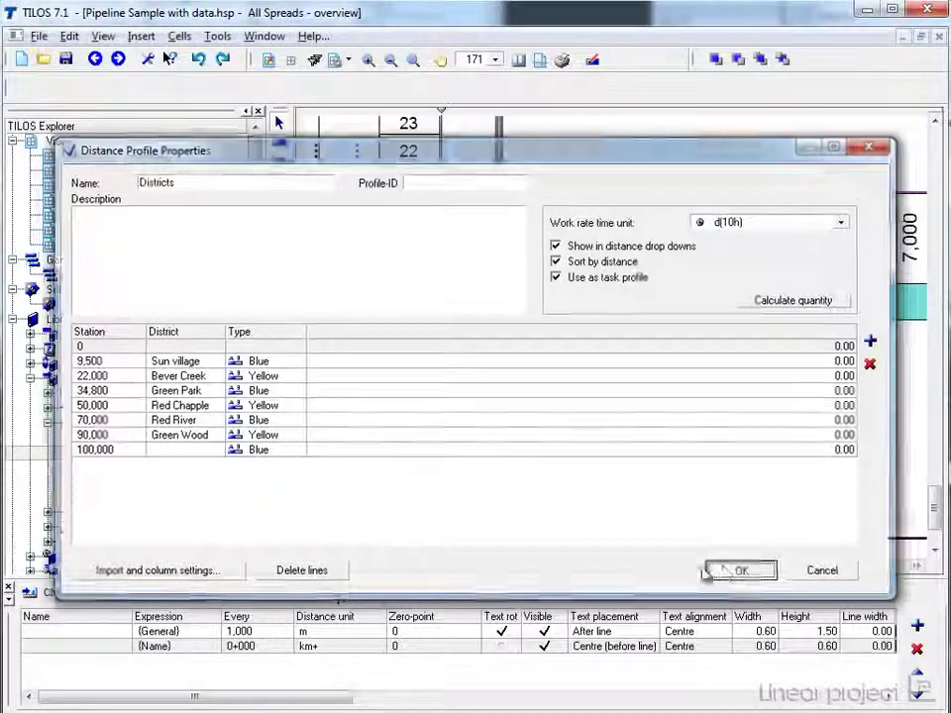
left_click_drag(362, 577, 409, 577)
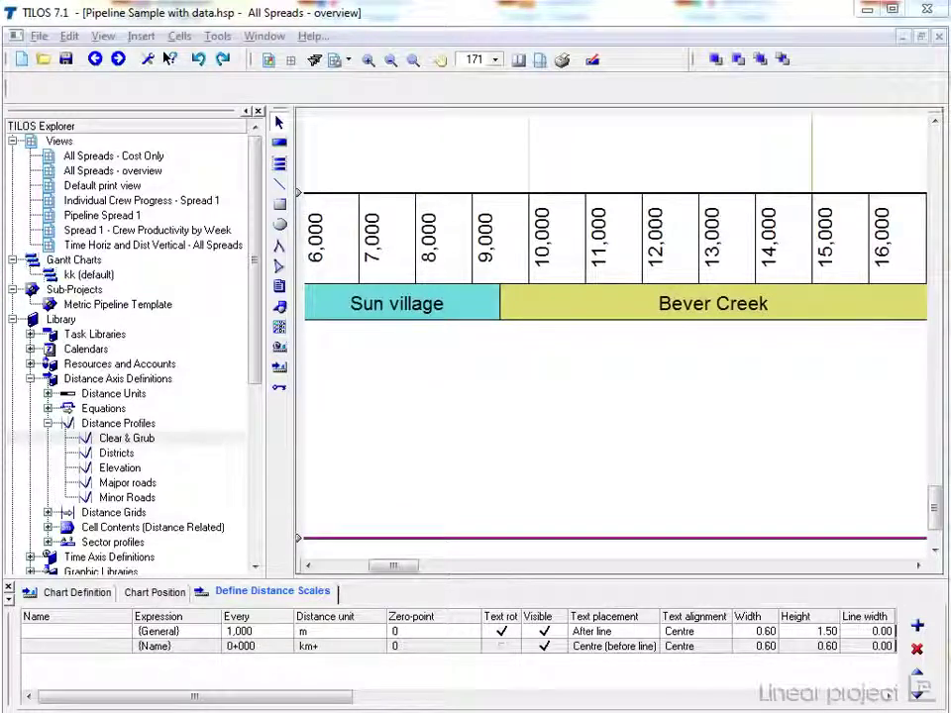
Step: Add a scale line using the Clear & Grub distance profile, showing only profile values, with background like sector color and text placement Centre (before line)
left_click(916, 627)
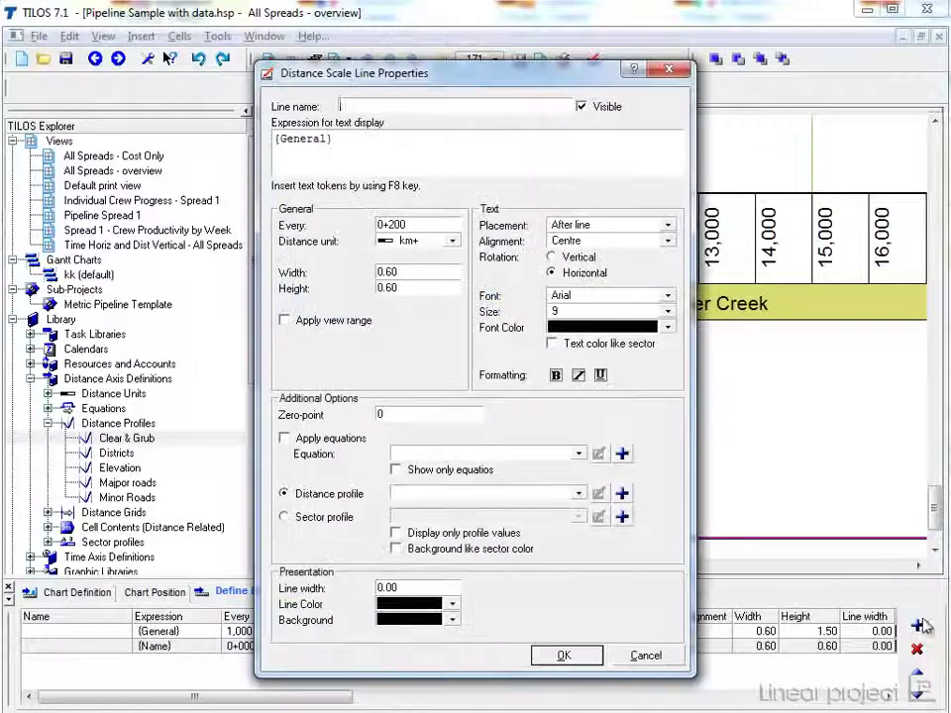
left_click(579, 494)
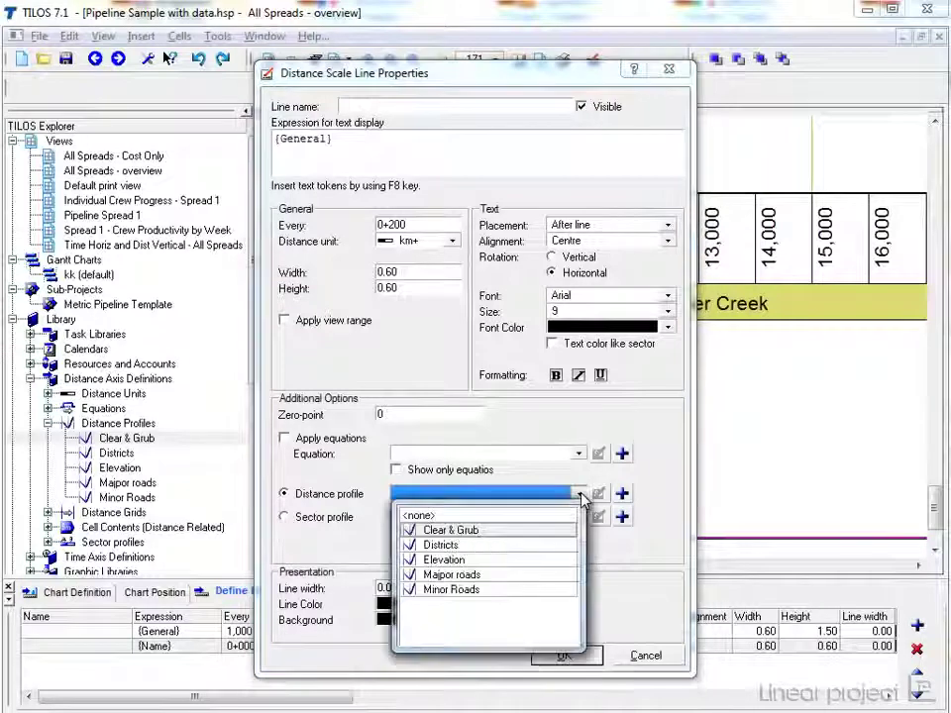
left_click(462, 531)
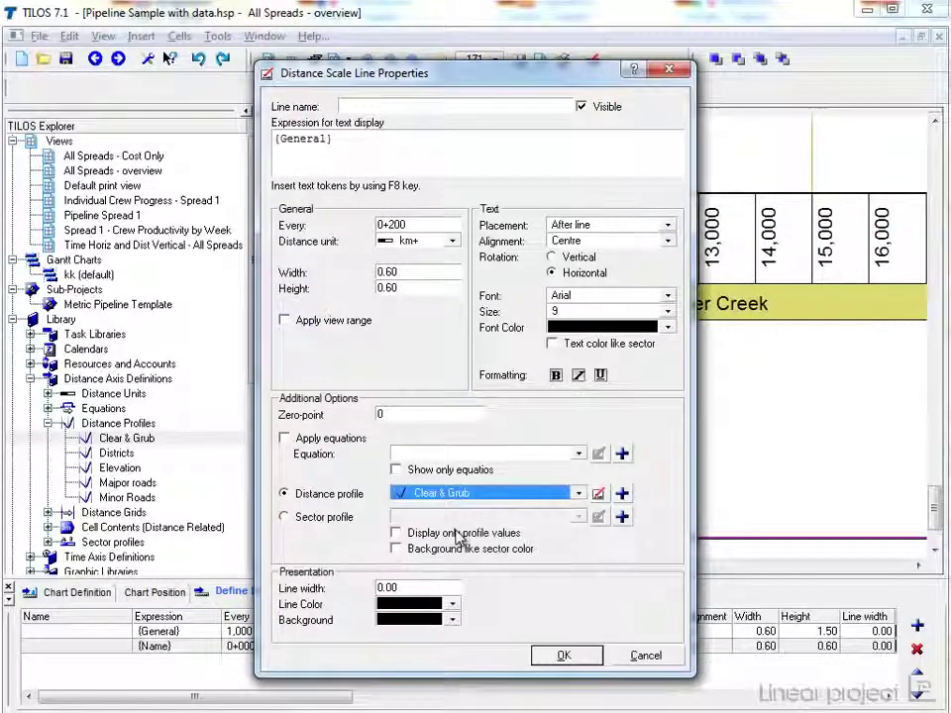
left_click(599, 495)
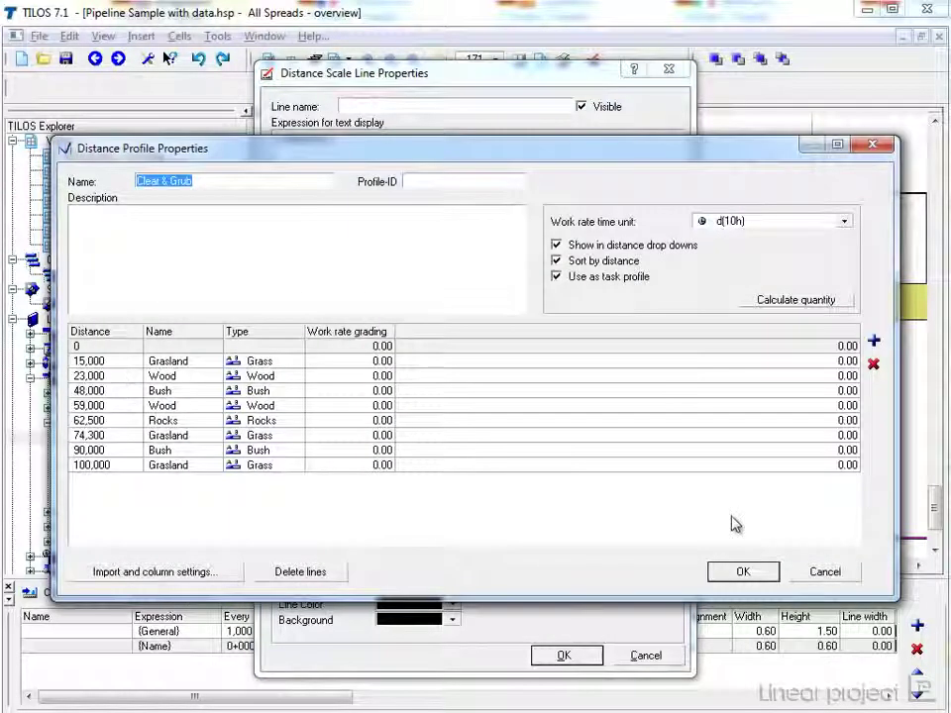
left_click(739, 577)
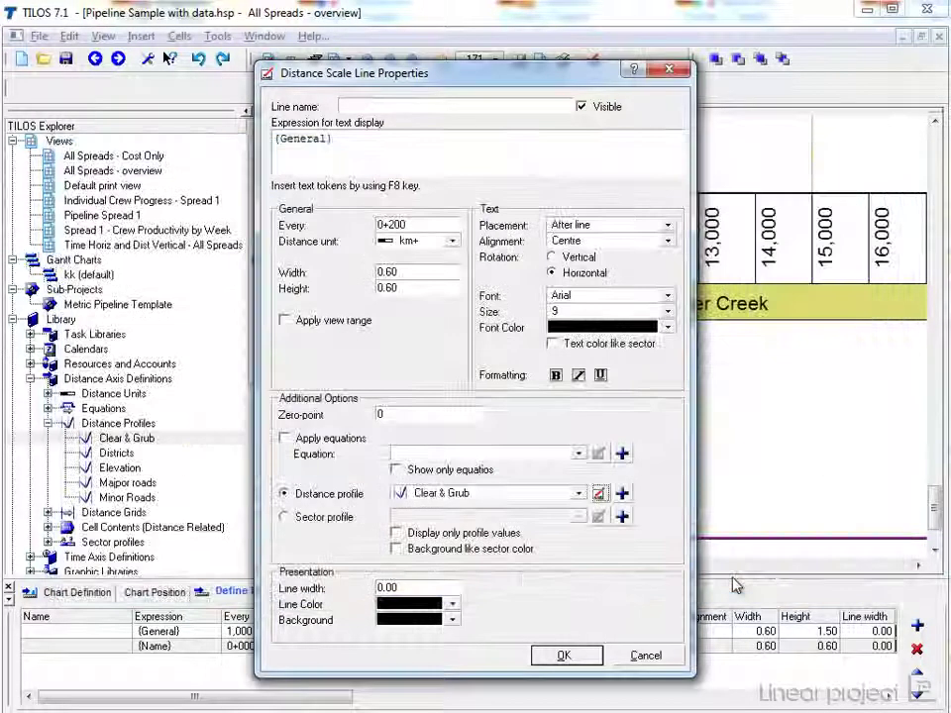
left_click(463, 536)
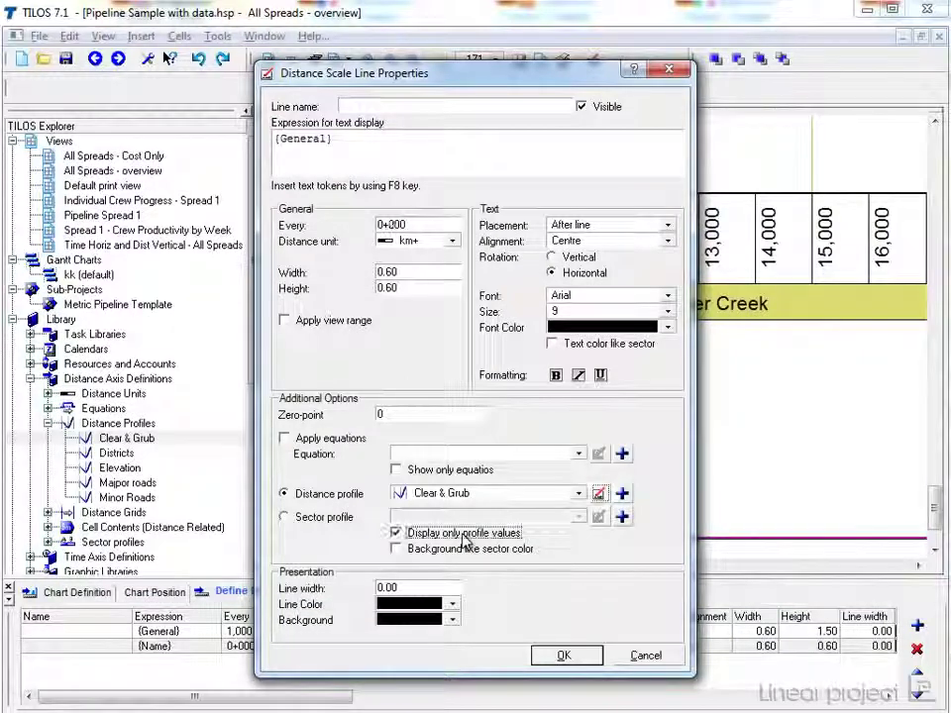
left_click(466, 555)
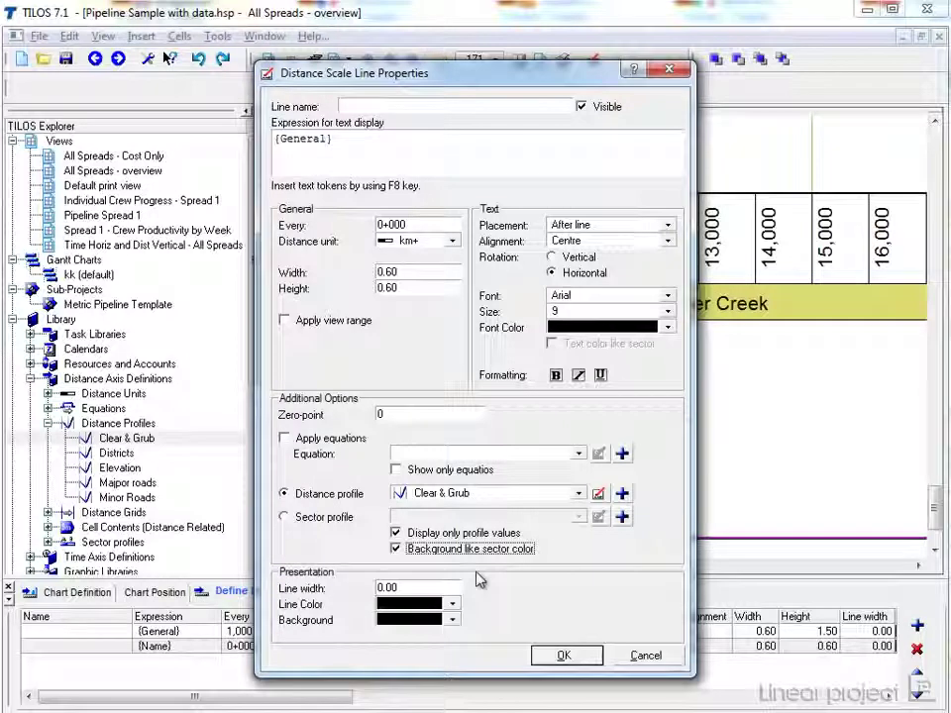
left_click(669, 228)
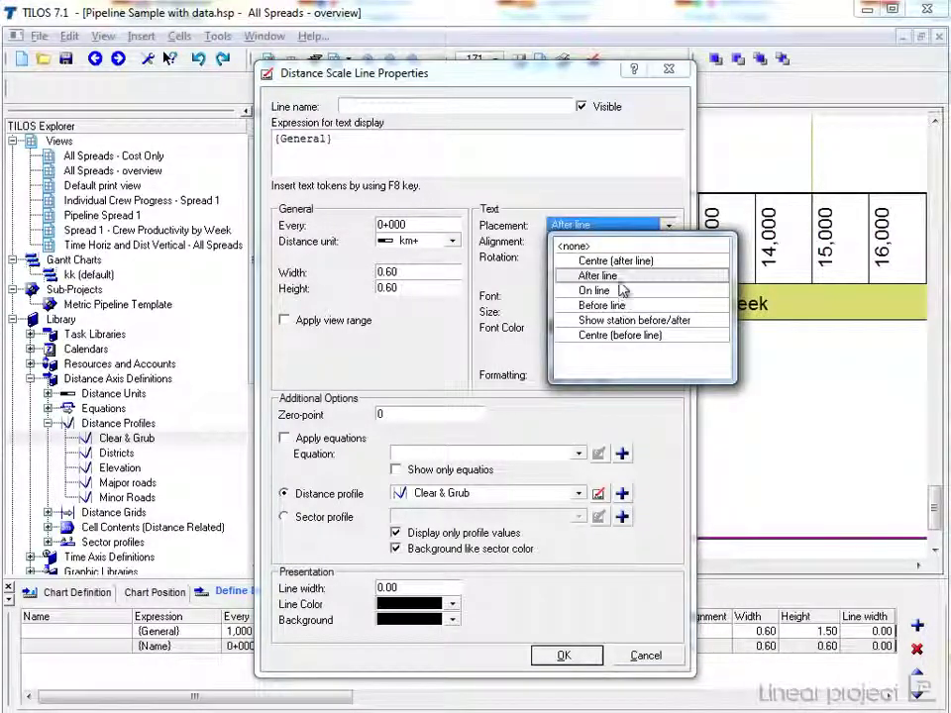
left_click(621, 337)
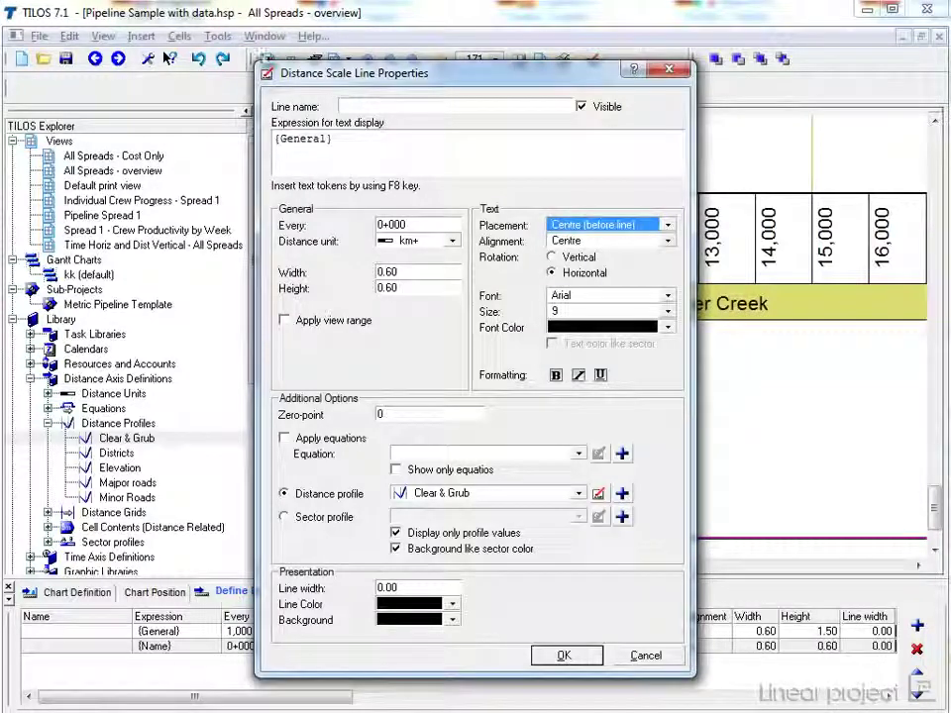
Step: Replace the Clear & Grub scale line's text expression with the distance profile's {Name} token and apply the line to the cell
left_click_drag(335, 142, 205, 99)
key("Delete")
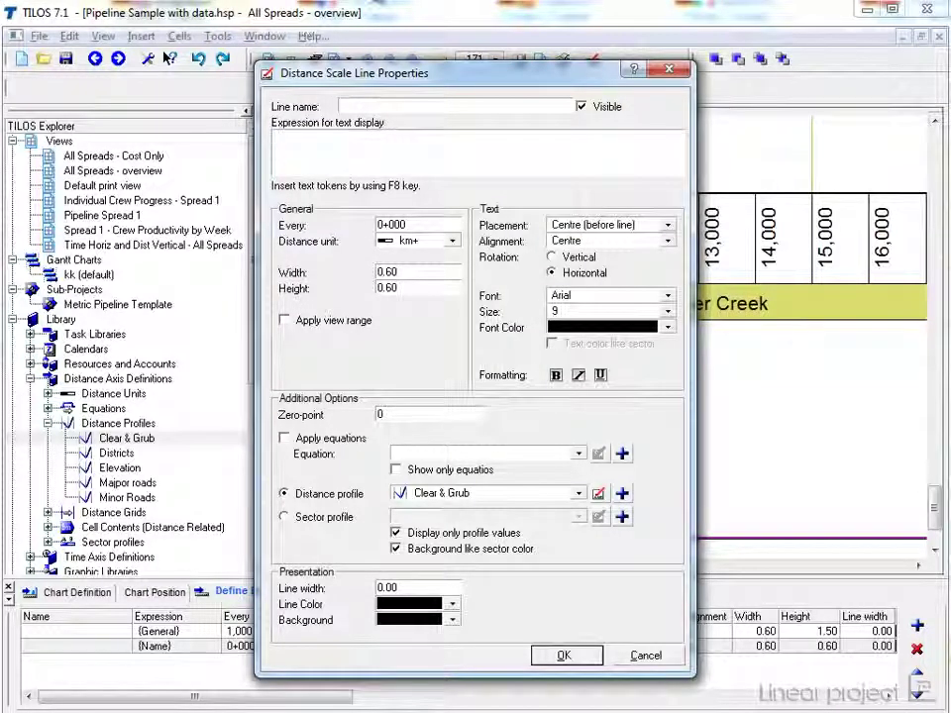
key("F8")
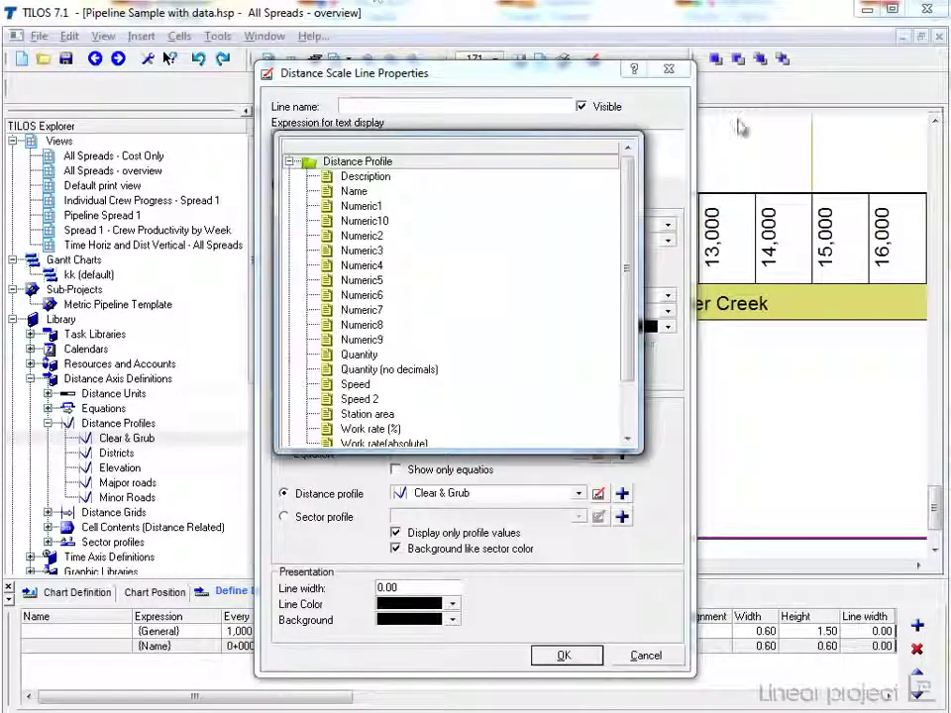
double_click(357, 194)
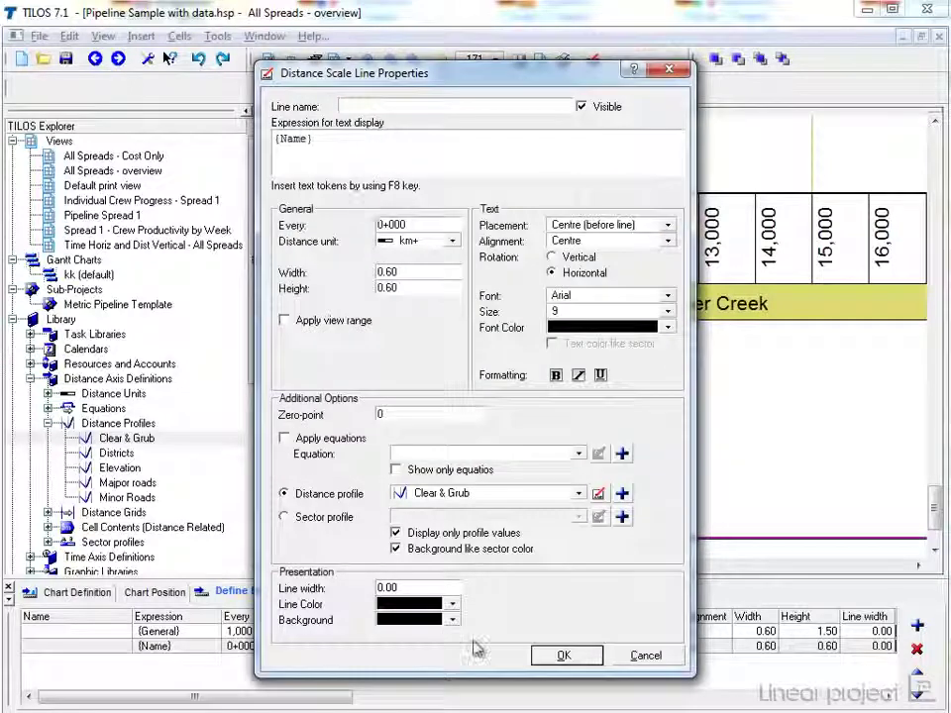
left_click(563, 655)
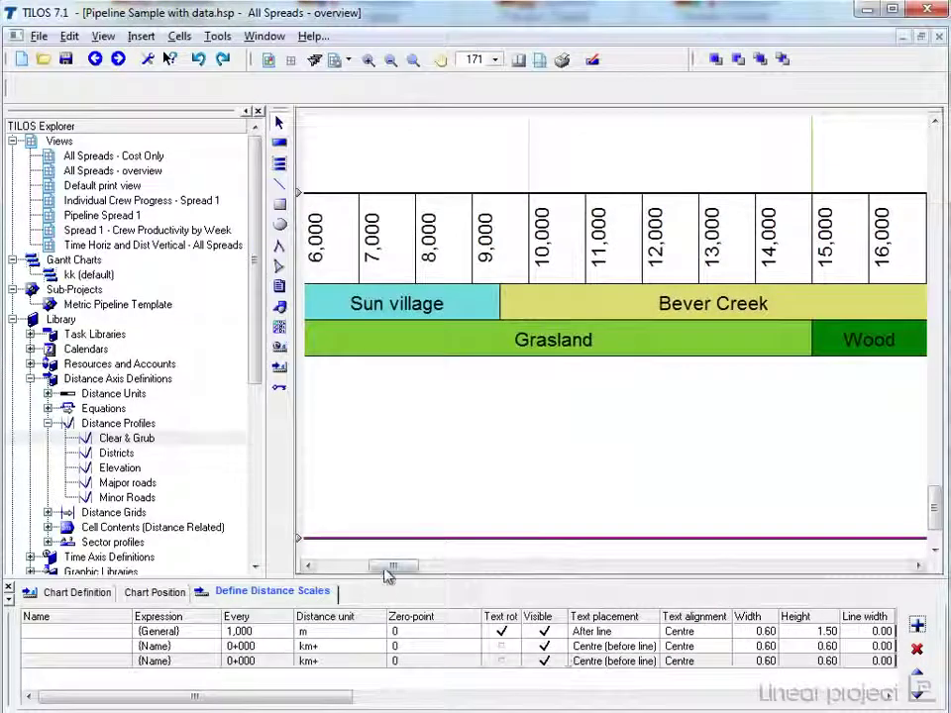
Step: Start another scale line based on the Minor Roads distance profile, review the profile's entries, and display only profile values
left_click_drag(382, 569, 343, 569)
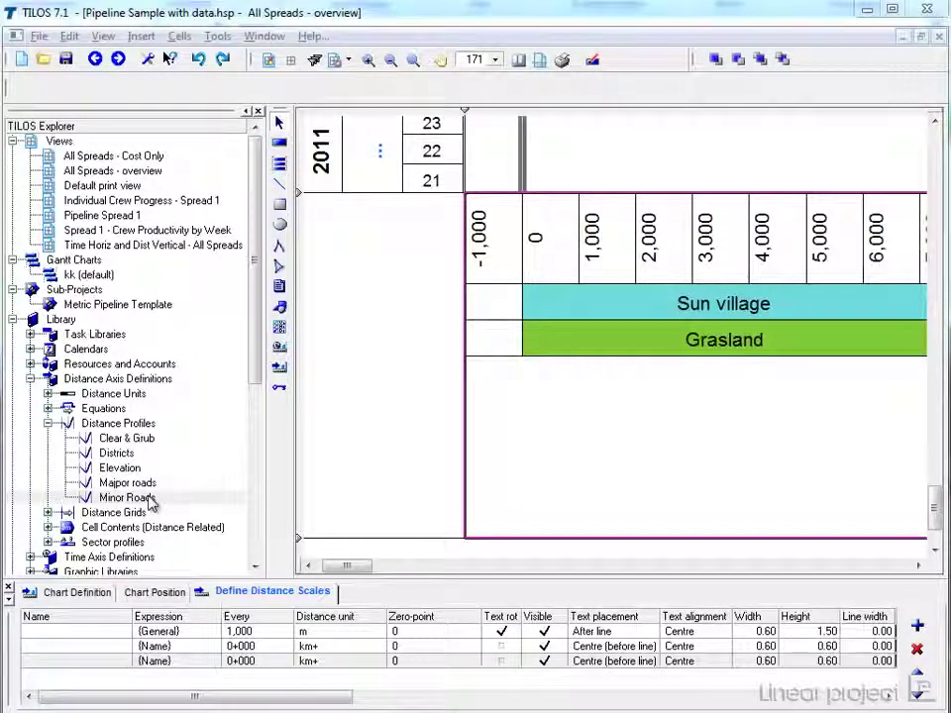
left_click(918, 628)
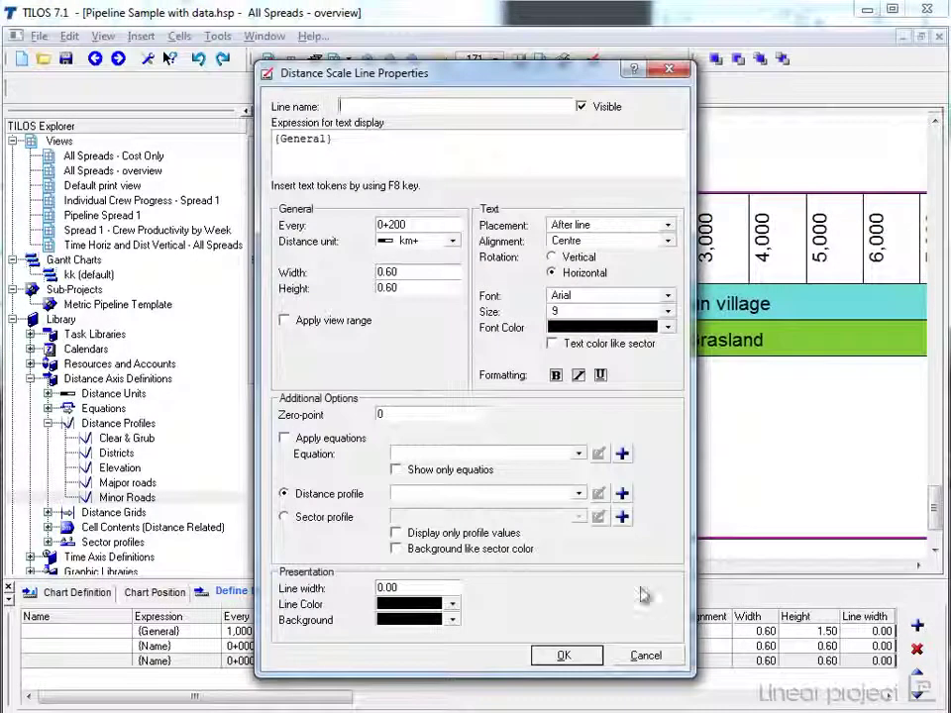
left_click(579, 493)
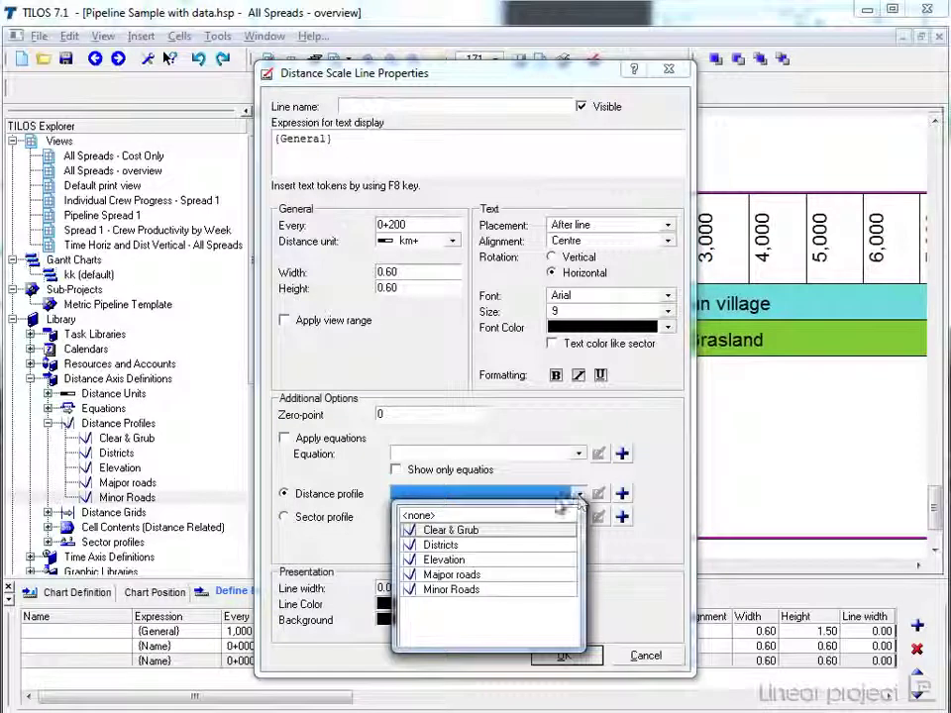
left_click(453, 590)
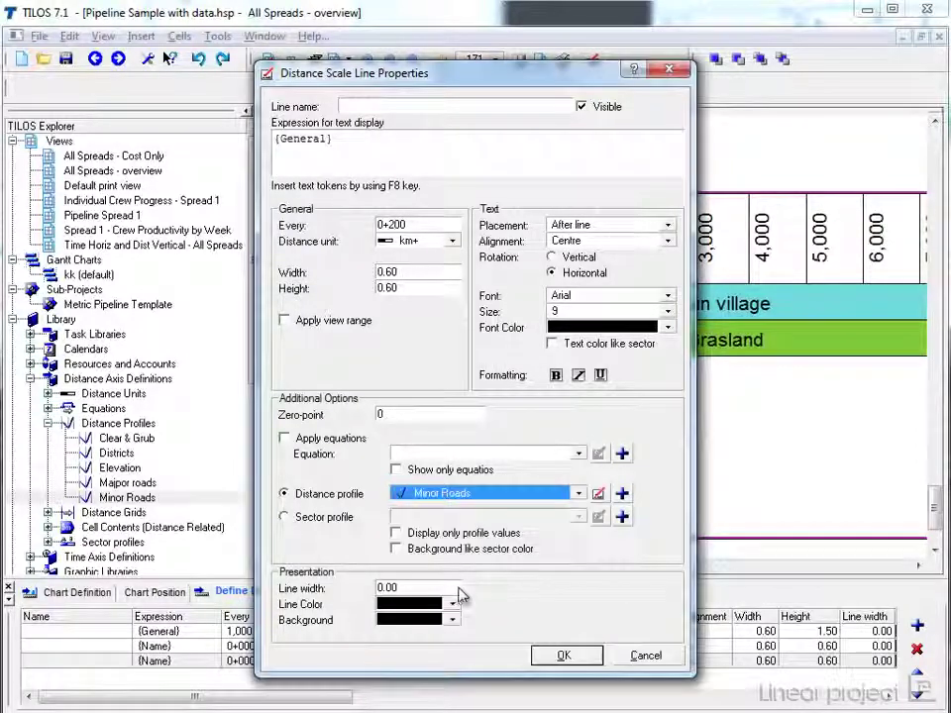
left_click(599, 494)
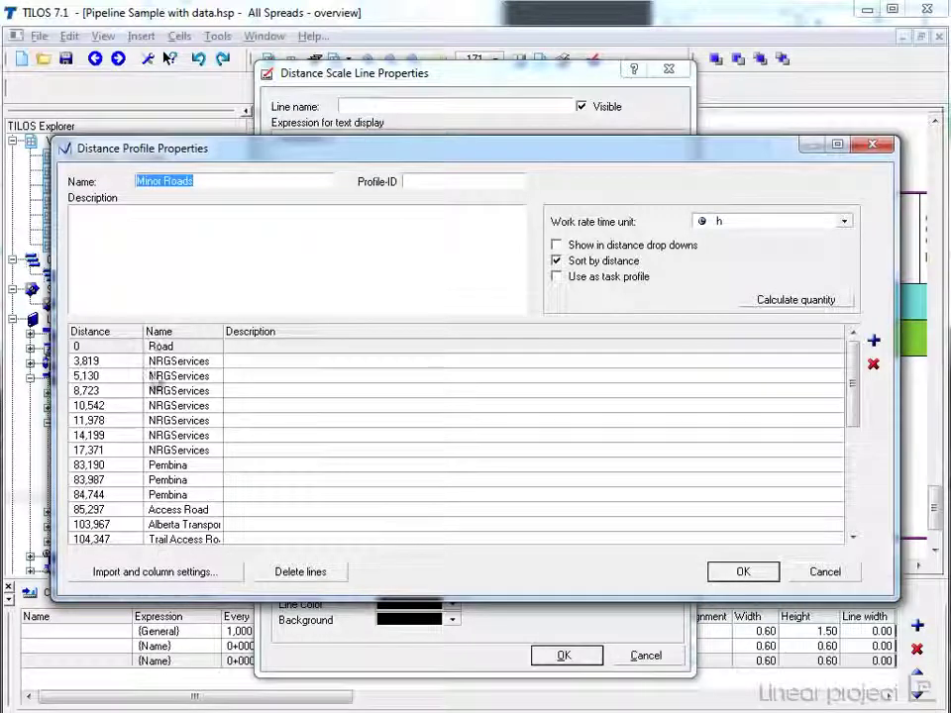
left_click(743, 573)
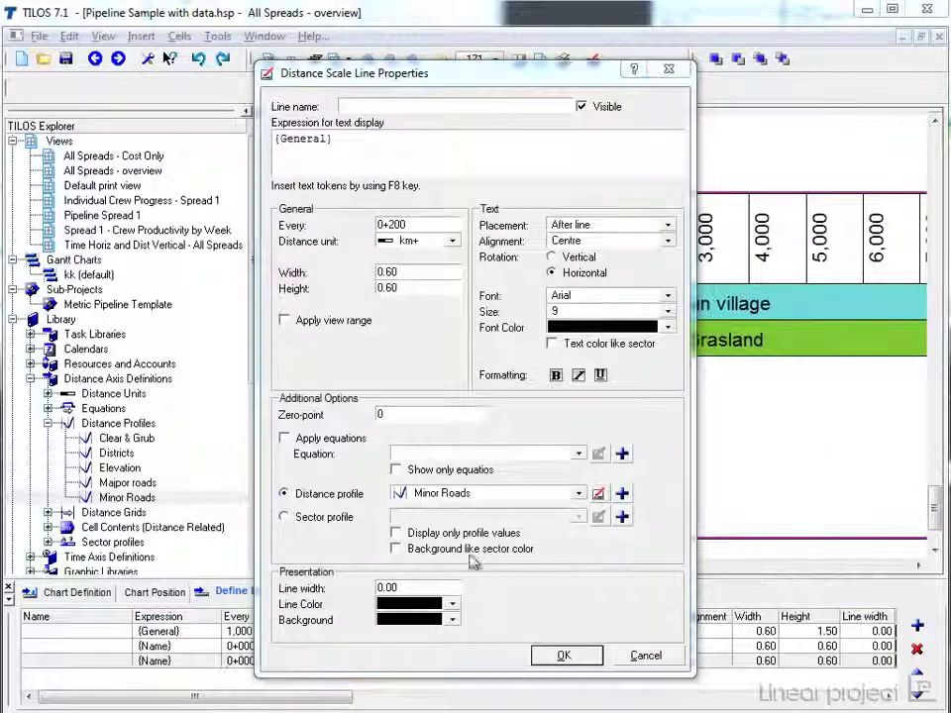
left_click(441, 535)
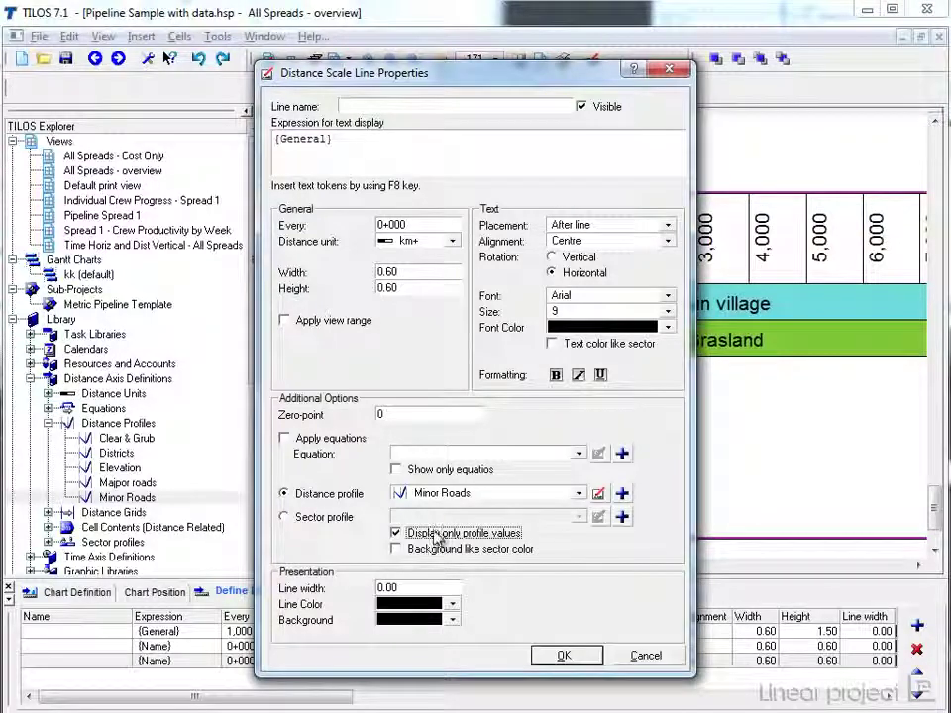
Step: Give the Minor Roads scale line a red line color and a line width of 3.00, and apply it to the cell
left_click(453, 605)
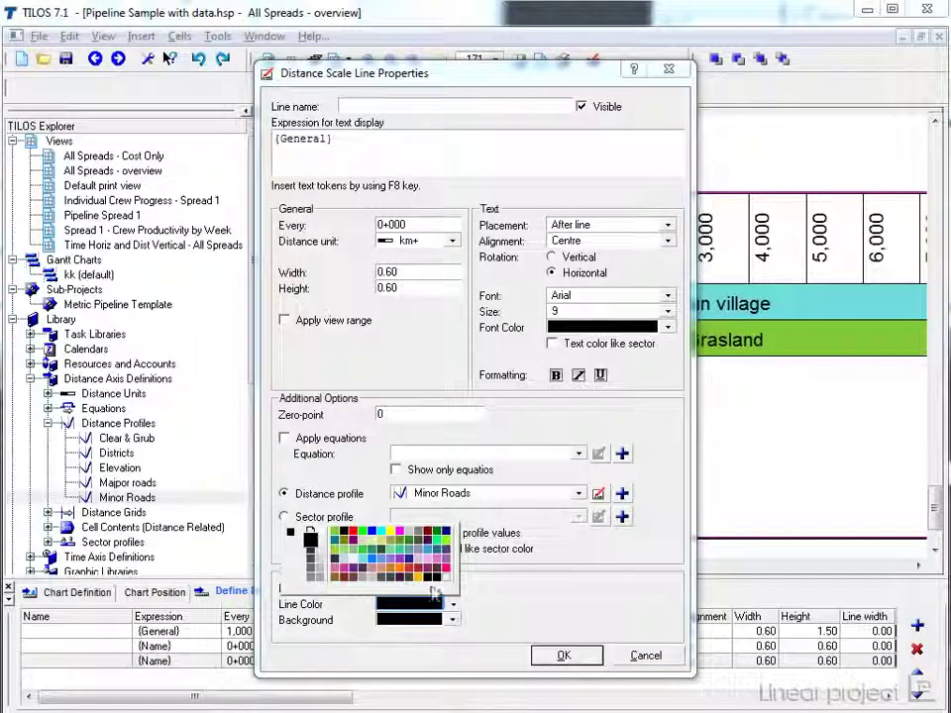
left_click(355, 536)
double_click(412, 589)
type("3.00")
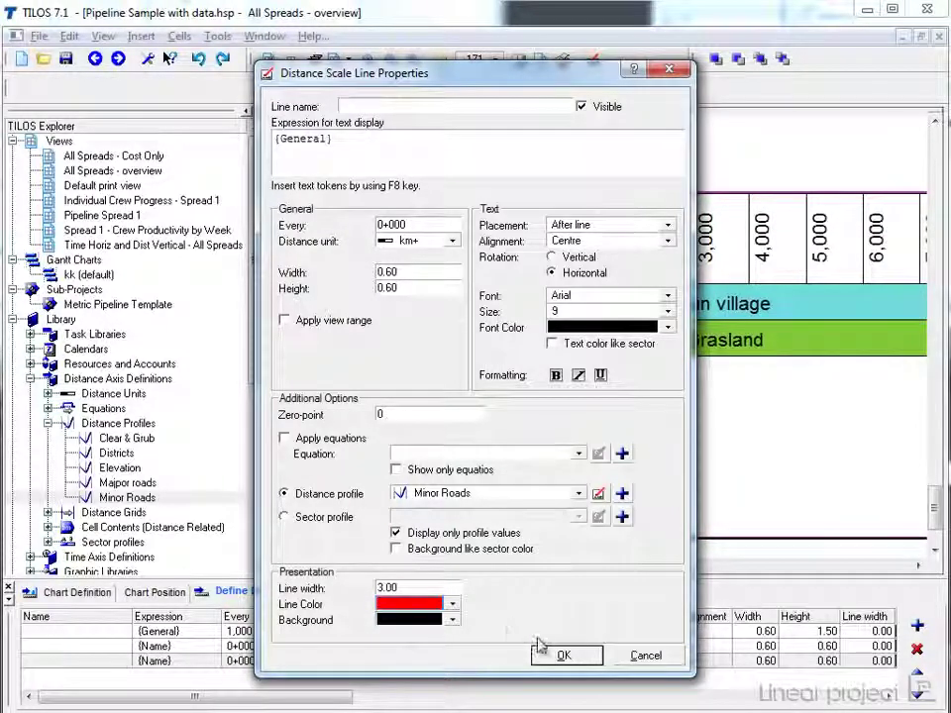
left_click(563, 656)
mouse_move(366, 577)
left_mouse_down()
mouse_move(552, 577)
mouse_move(363, 579)
mouse_move(353, 569)
left_mouse_up()
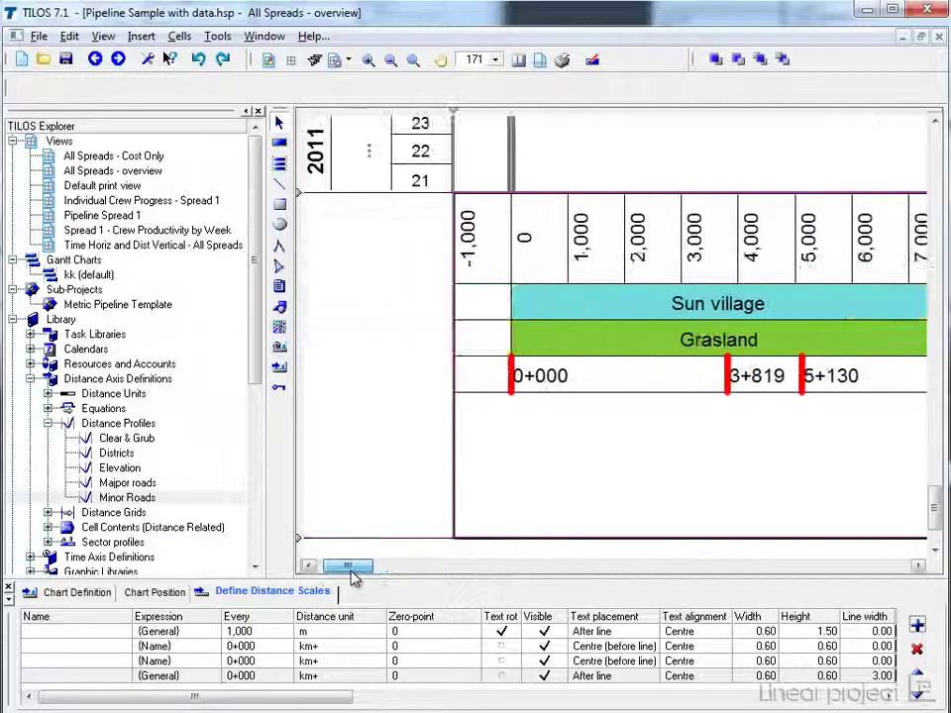